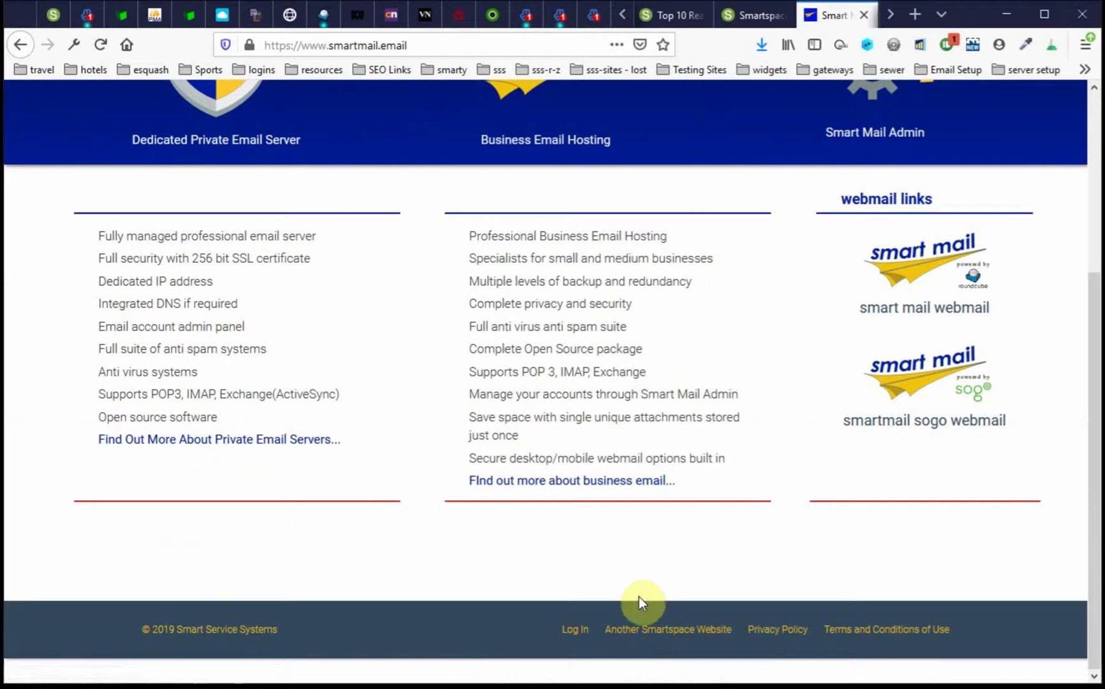
# - Log in to the Smartspace admin area using the saved Firefox login credentials
pyautogui.click(573, 630)
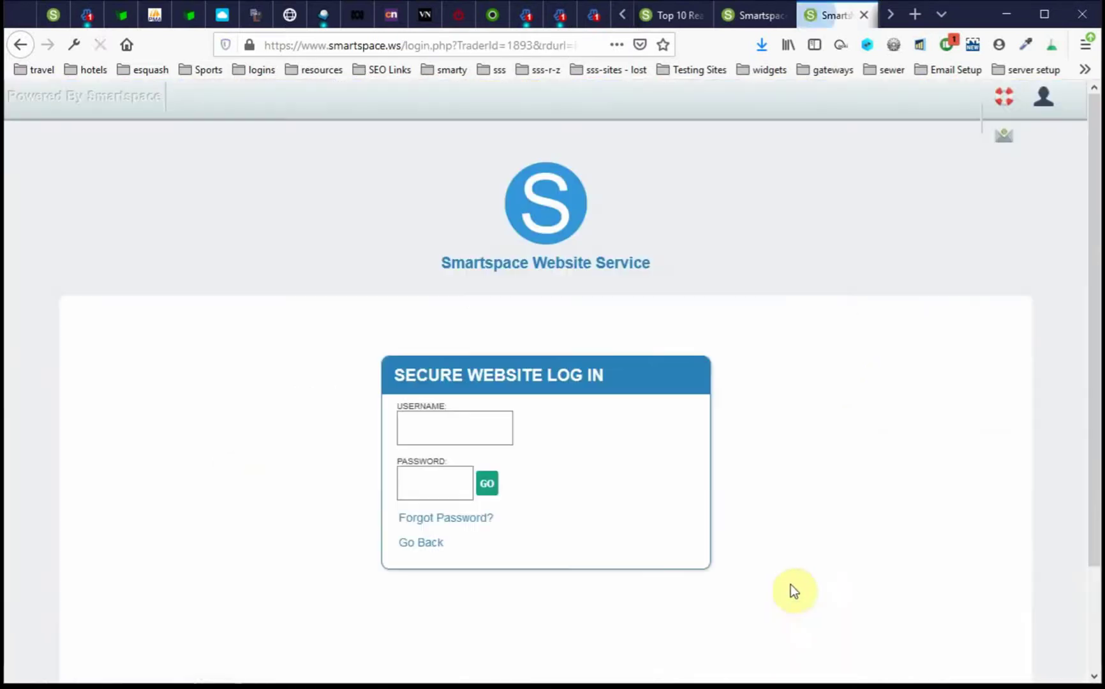
pyautogui.click(434, 425)
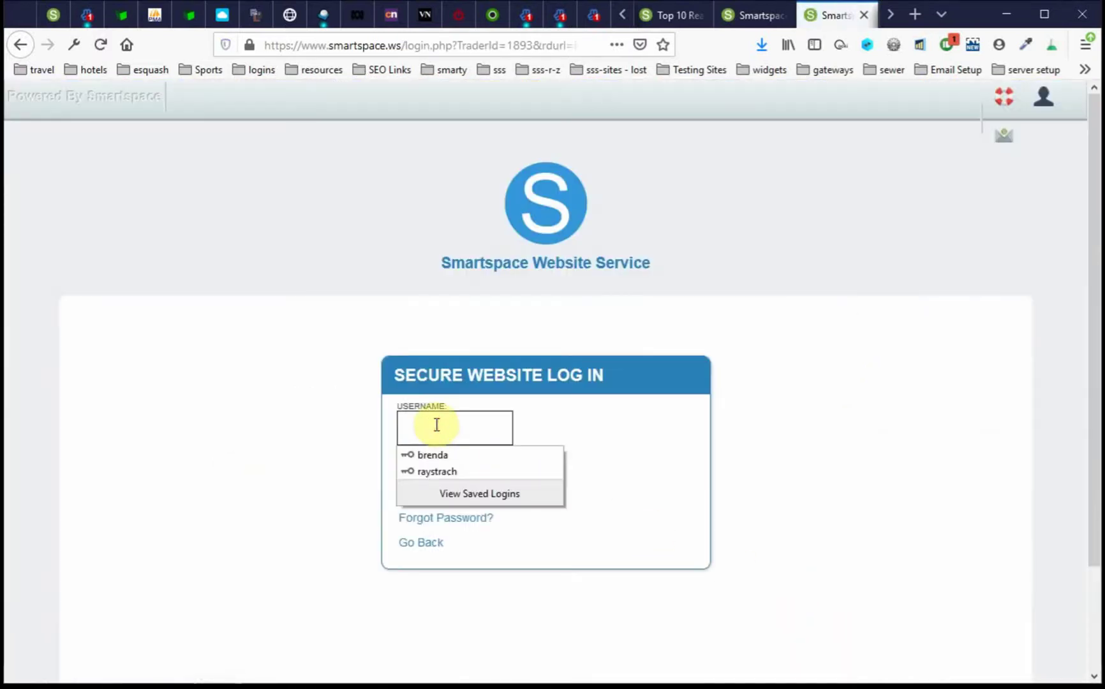
pyautogui.click(450, 471)
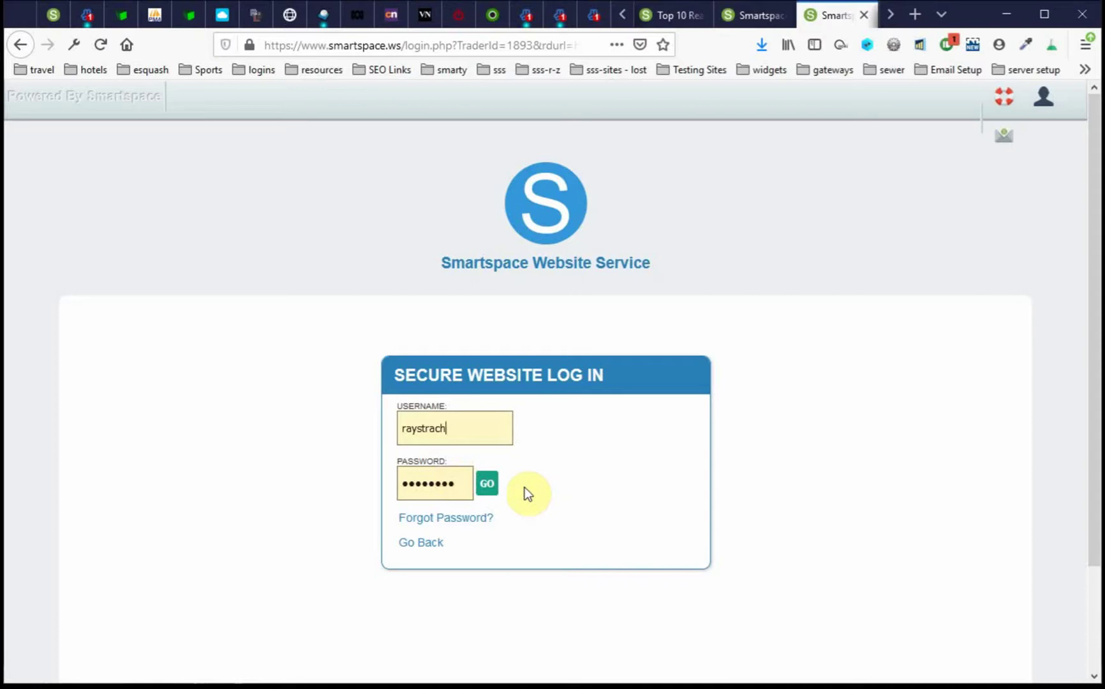
pyautogui.click(490, 483)
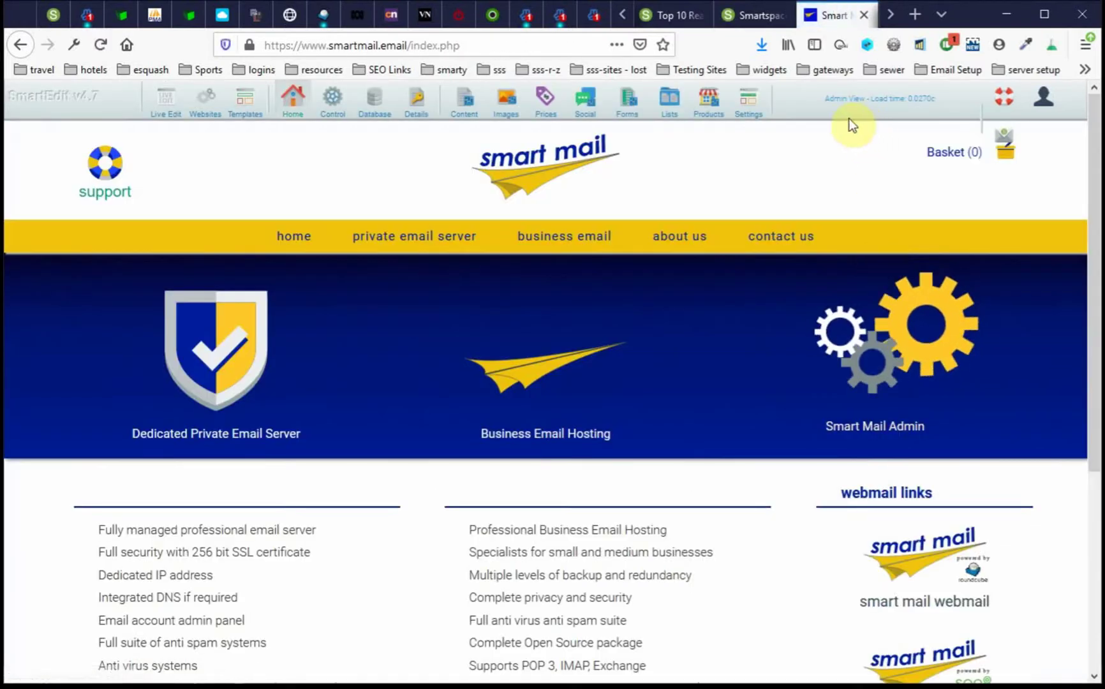
# - Open the Smart Mail Business Email Database Manager and expand Global Reports
pyautogui.click(374, 103)
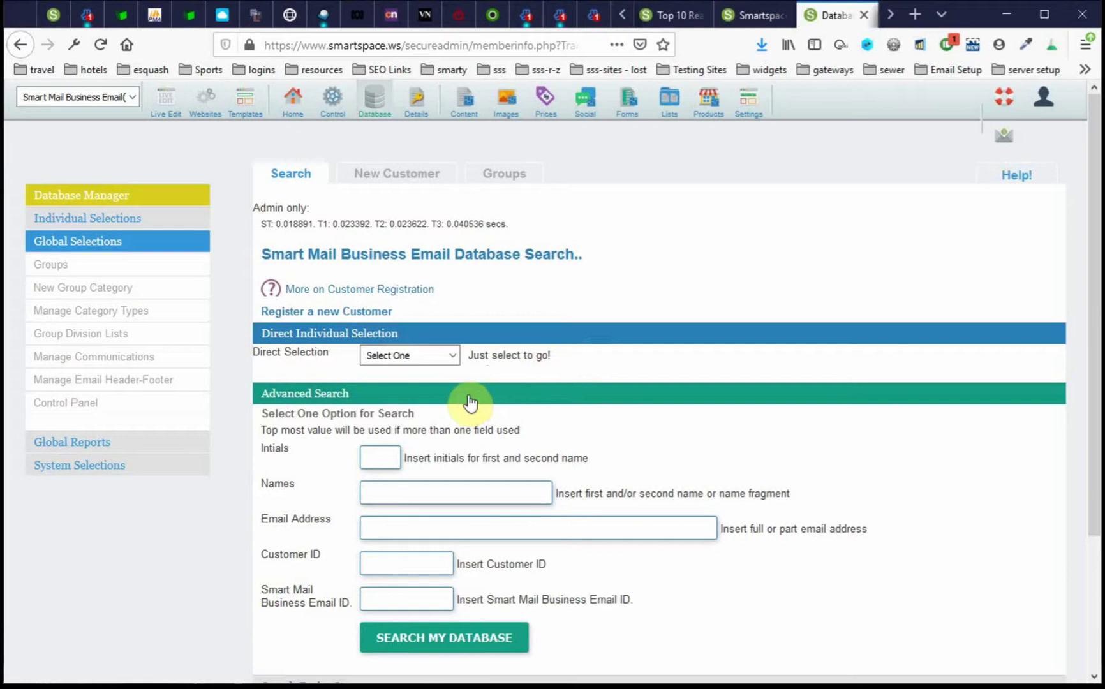
pyautogui.click(153, 445)
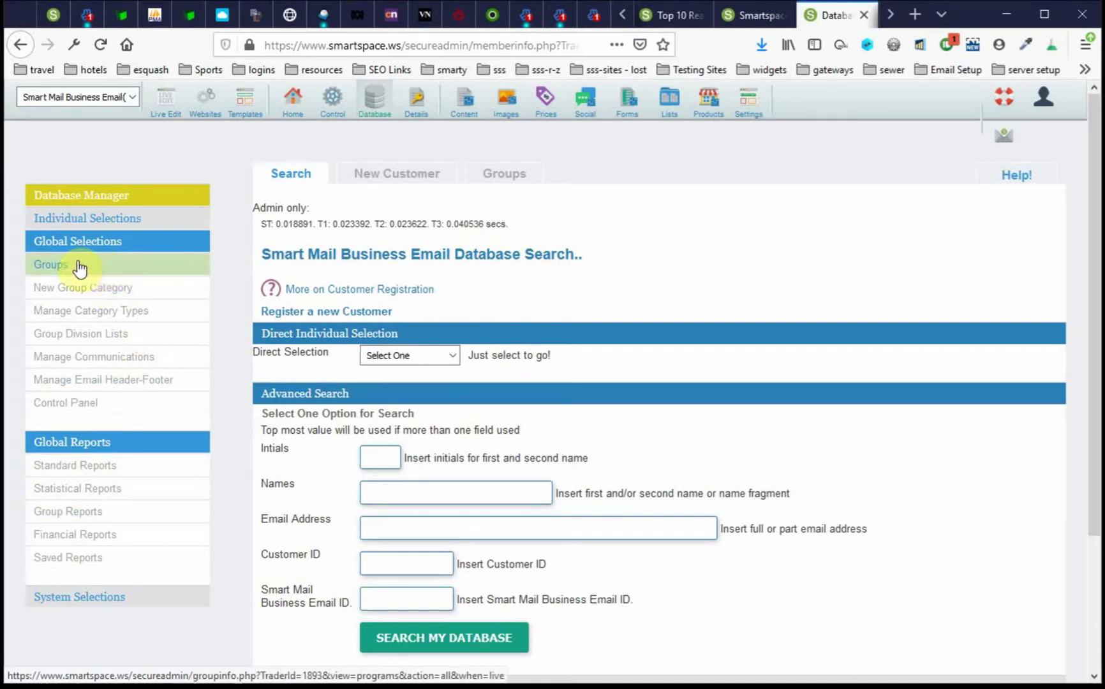
# - Expand the Mailing Lists group category and select its Current Mailing Lists instance (ID 908)
pyautogui.click(140, 265)
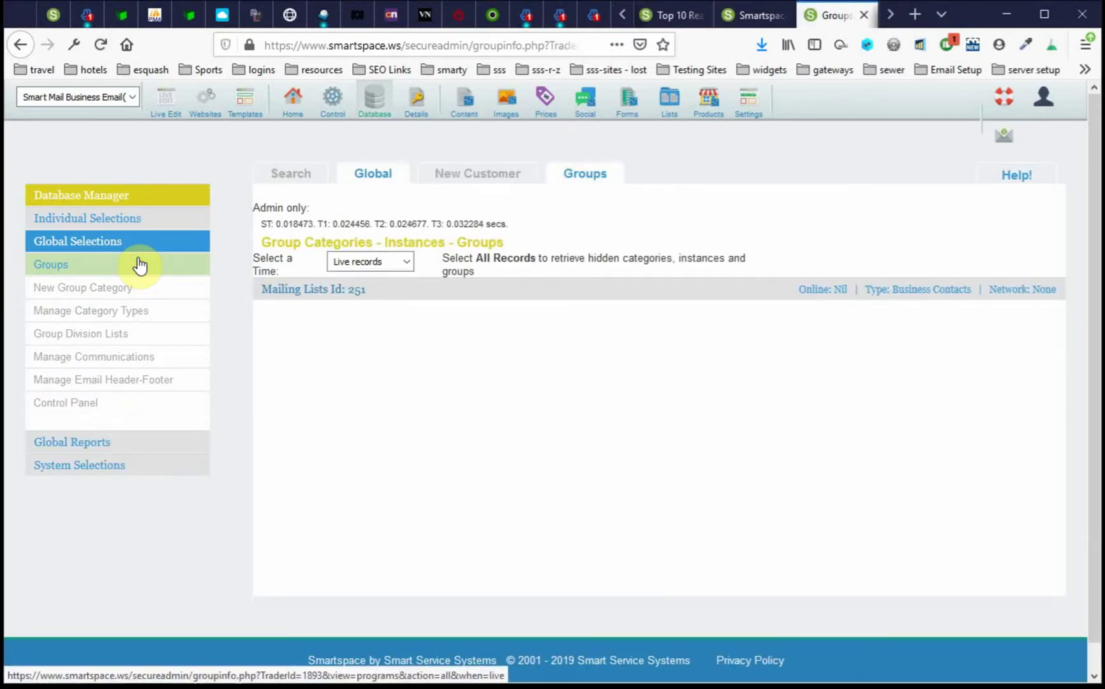
pyautogui.click(550, 294)
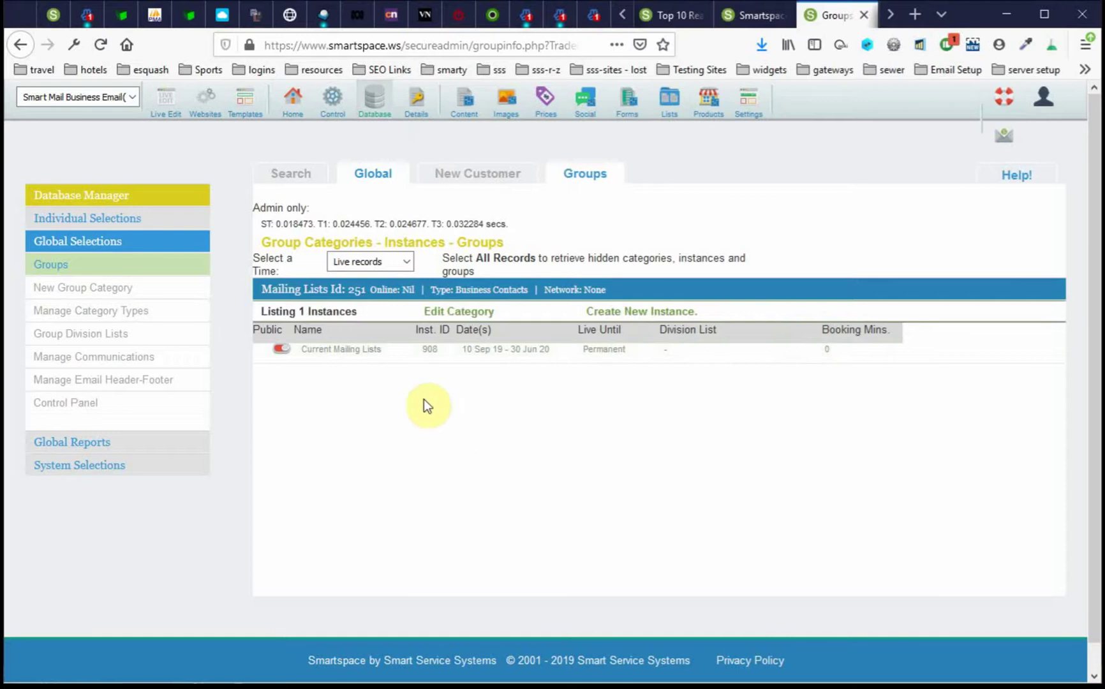
pyautogui.click(393, 357)
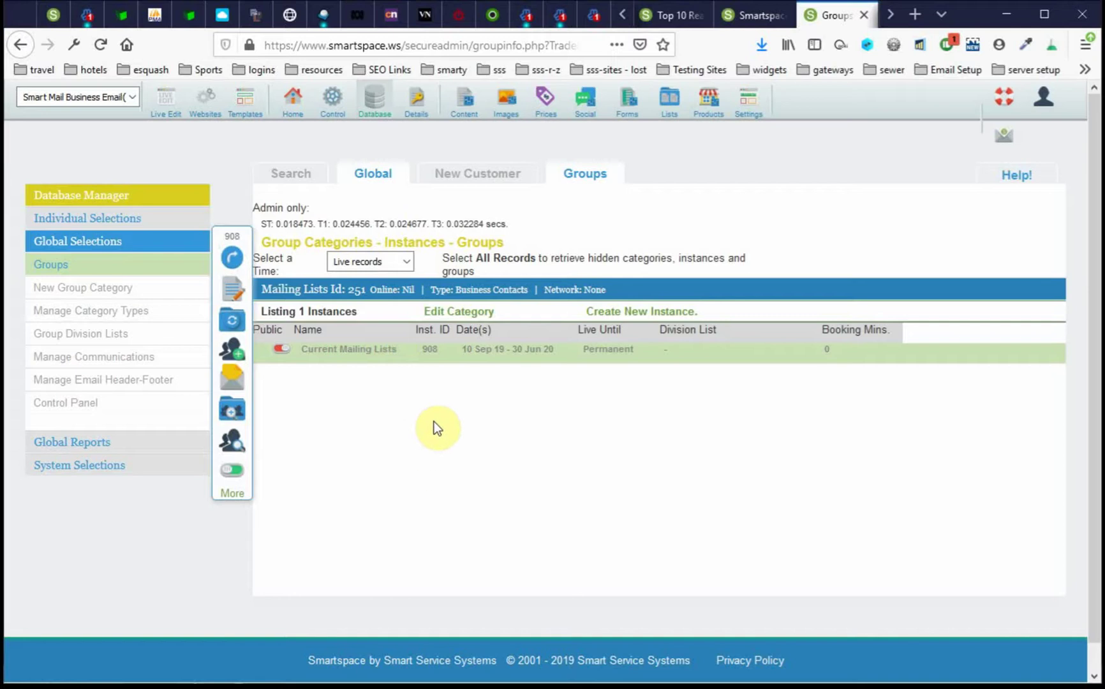
# - Start a bulk email for Current Mailing Lists targeting the News and Info Mailer() group
pyautogui.click(231, 383)
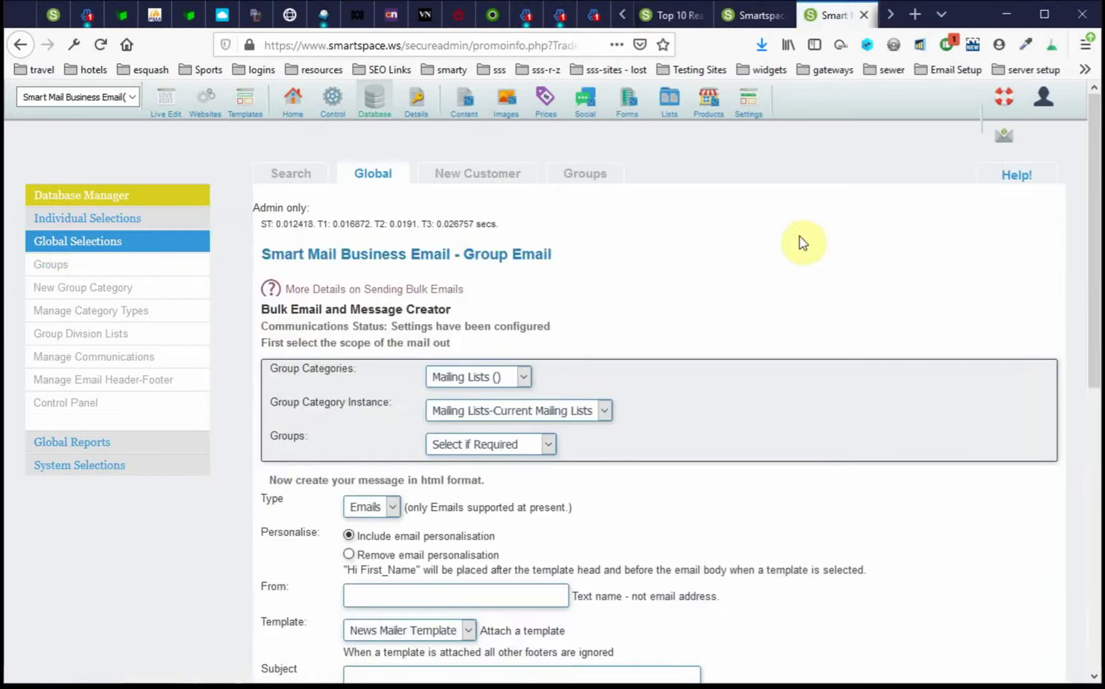
pyautogui.scroll(-6, 795, 222)
pyautogui.scroll(4, 790, 220)
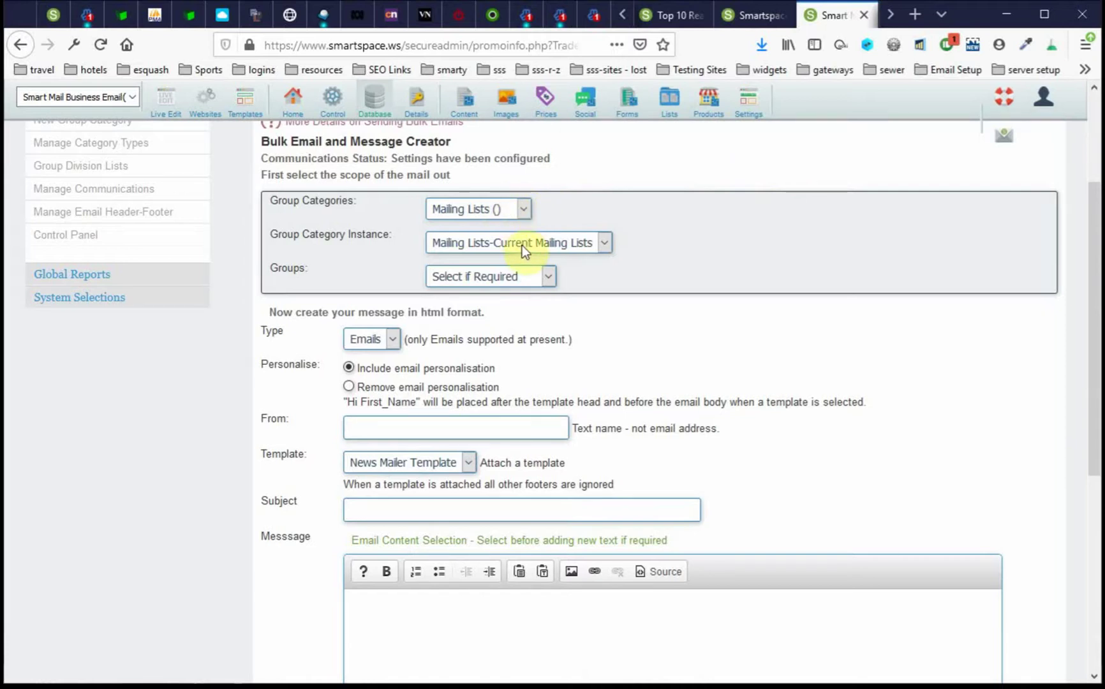
pyautogui.click(550, 277)
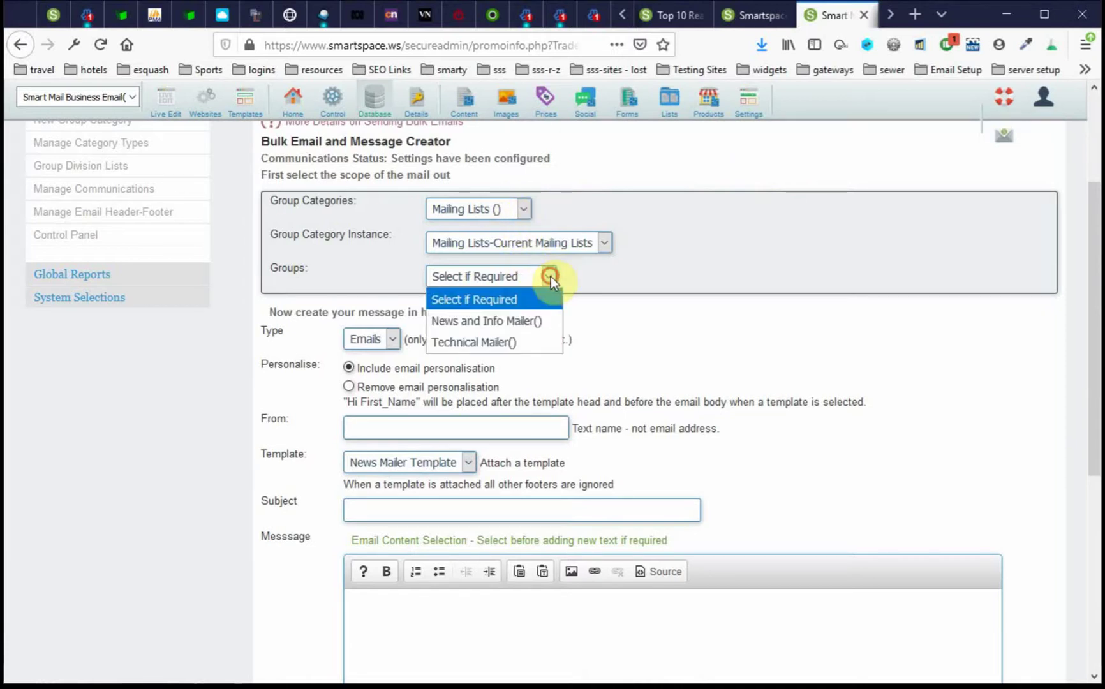
pyautogui.click(472, 322)
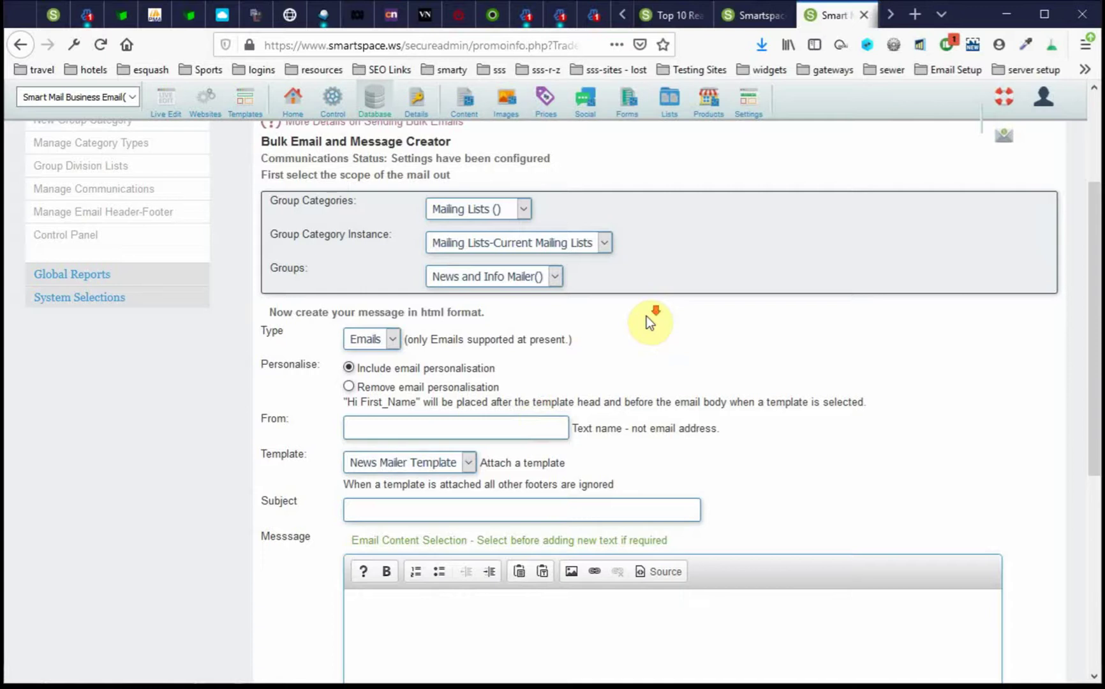
pyautogui.scroll(-2, 645, 314)
pyautogui.click(439, 345)
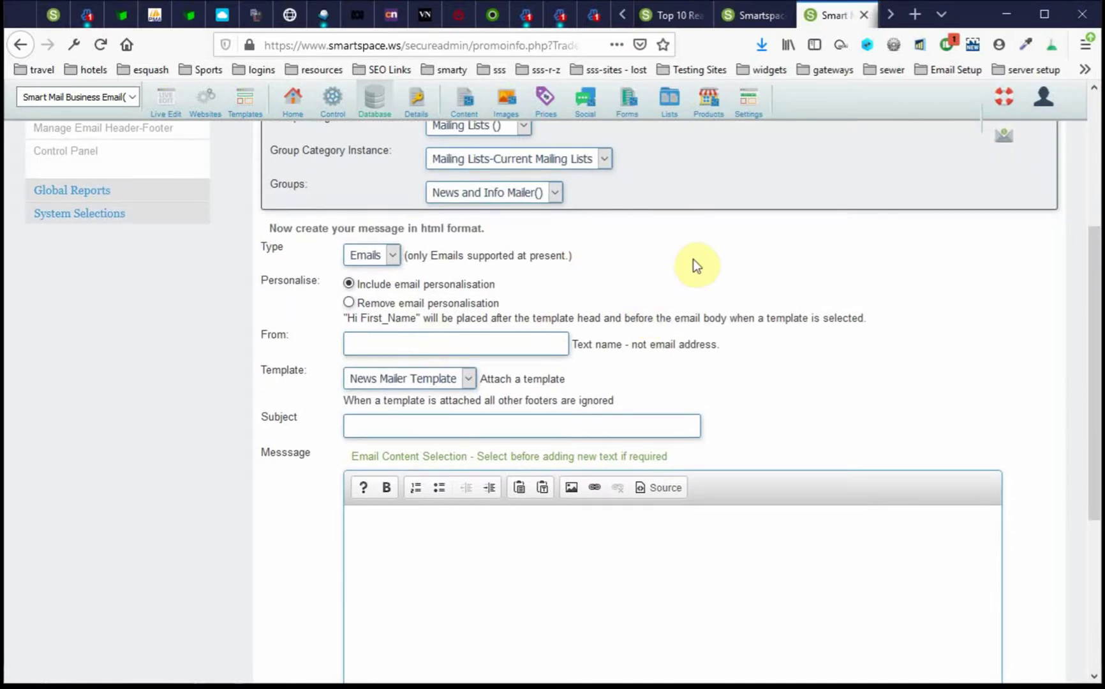
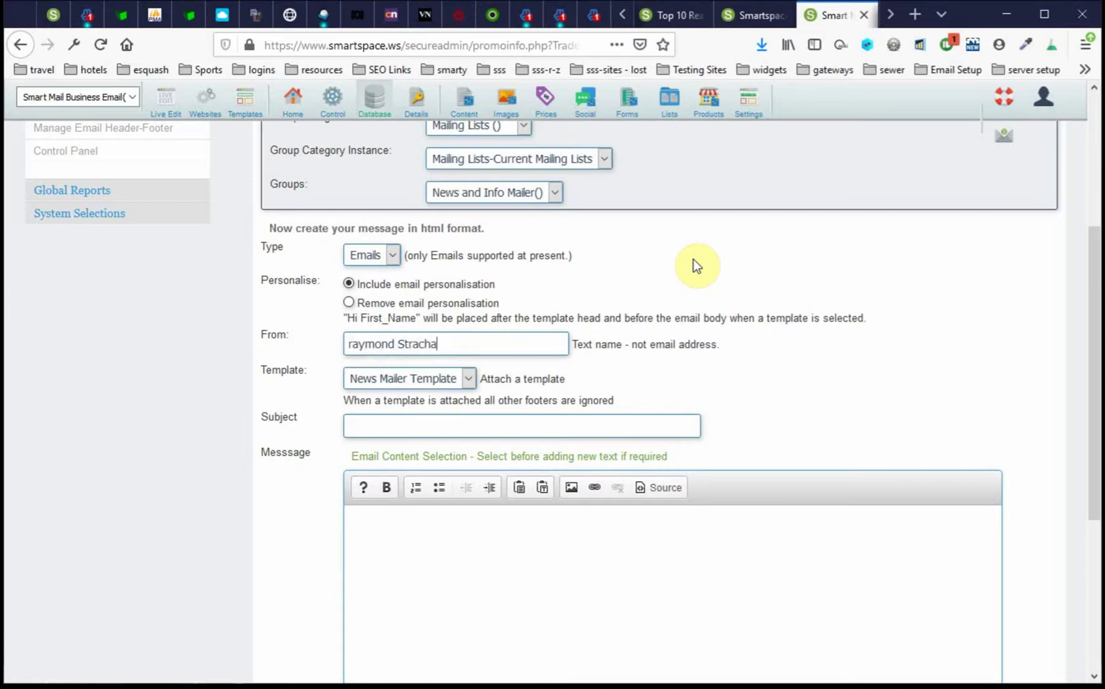
# - Enter the sender's full name as the From name, correcting its capitalisation, and set subject 'Special Email'
pyautogui.press('Left')
pyautogui.press('Left')
pyautogui.press('Left')
pyautogui.press('Left')
pyautogui.press('Left')
pyautogui.press('Left')
pyautogui.press('Left')
pyautogui.press('Left')
pyautogui.press('Left')
pyautogui.press('Left')
pyautogui.press('Left')
pyautogui.press('Left')
pyautogui.press('Left')
pyautogui.press('Left')
pyautogui.press('Left')
pyautogui.press('BackSpace')
pyautogui.write('R')
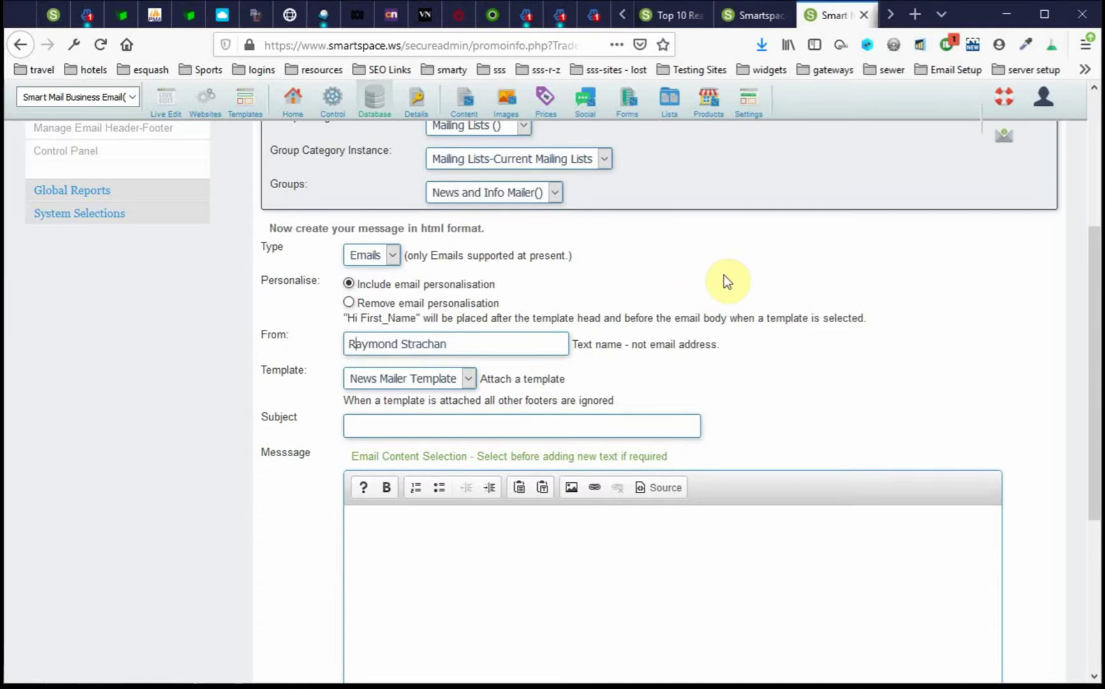
pyautogui.click(431, 420)
pyautogui.write('Special Email')
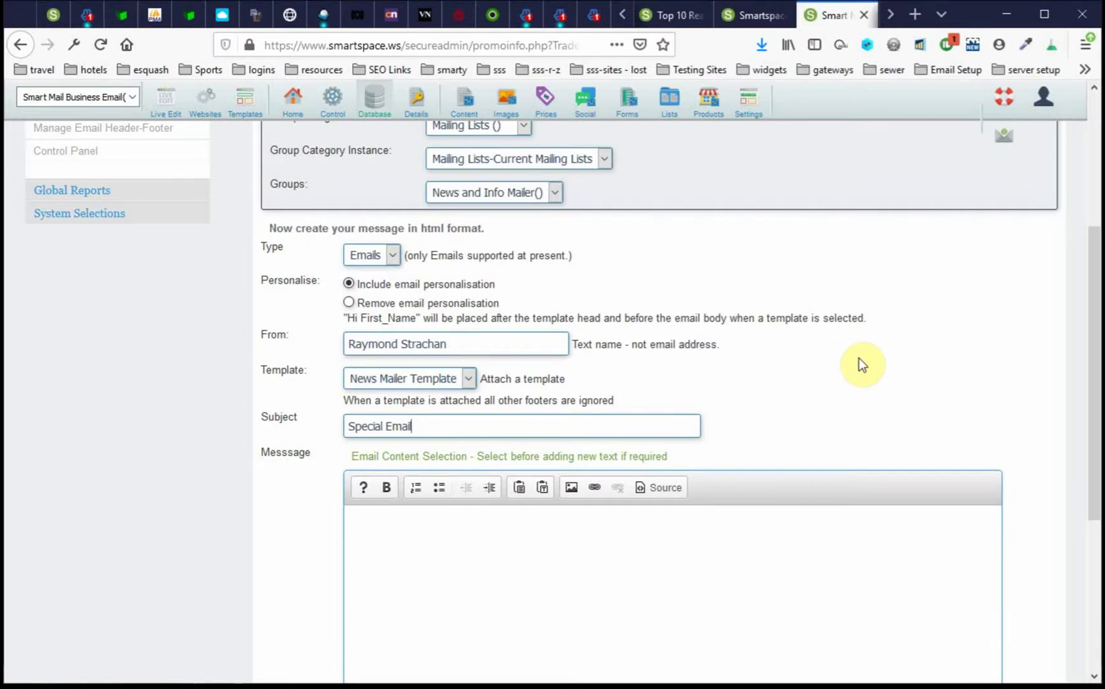
pyautogui.scroll(-3, 859, 359)
pyautogui.click(503, 375)
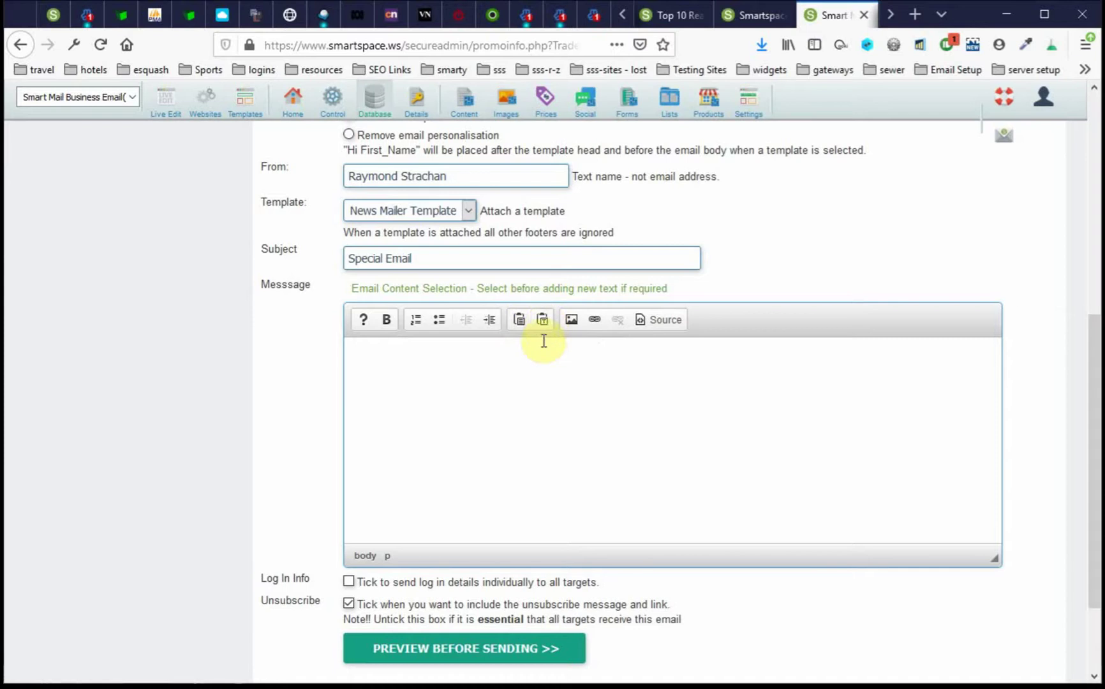
# - Dismiss the Paste as Plain Text box and open the Email Content Selection templates
pyautogui.click(542, 320)
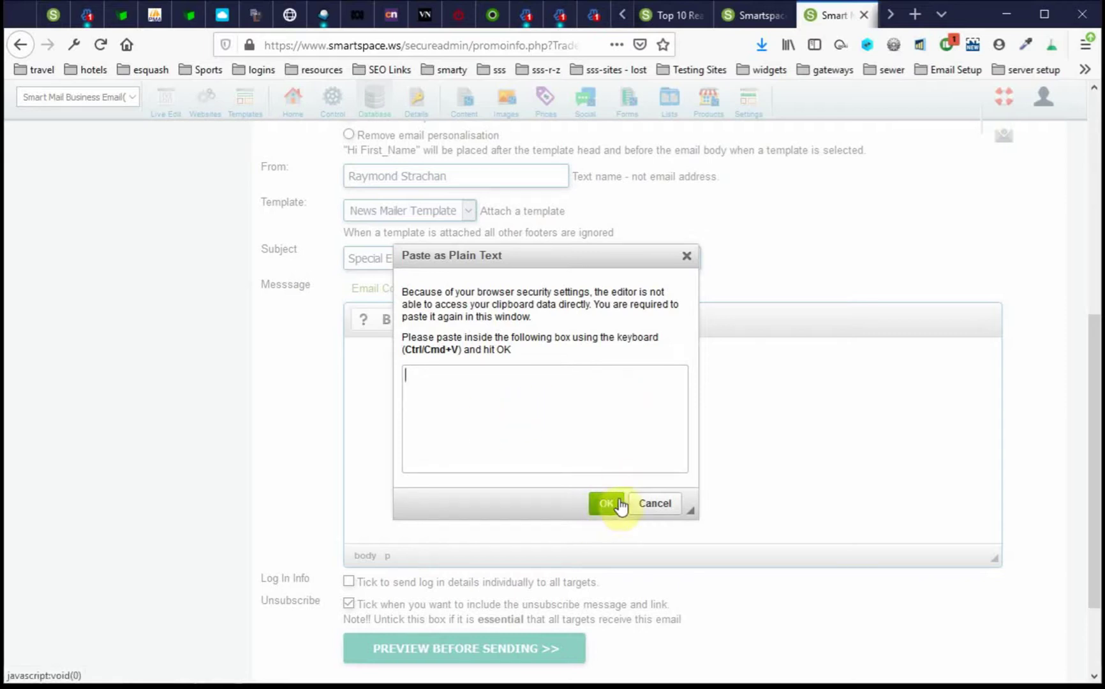
pyautogui.click(658, 507)
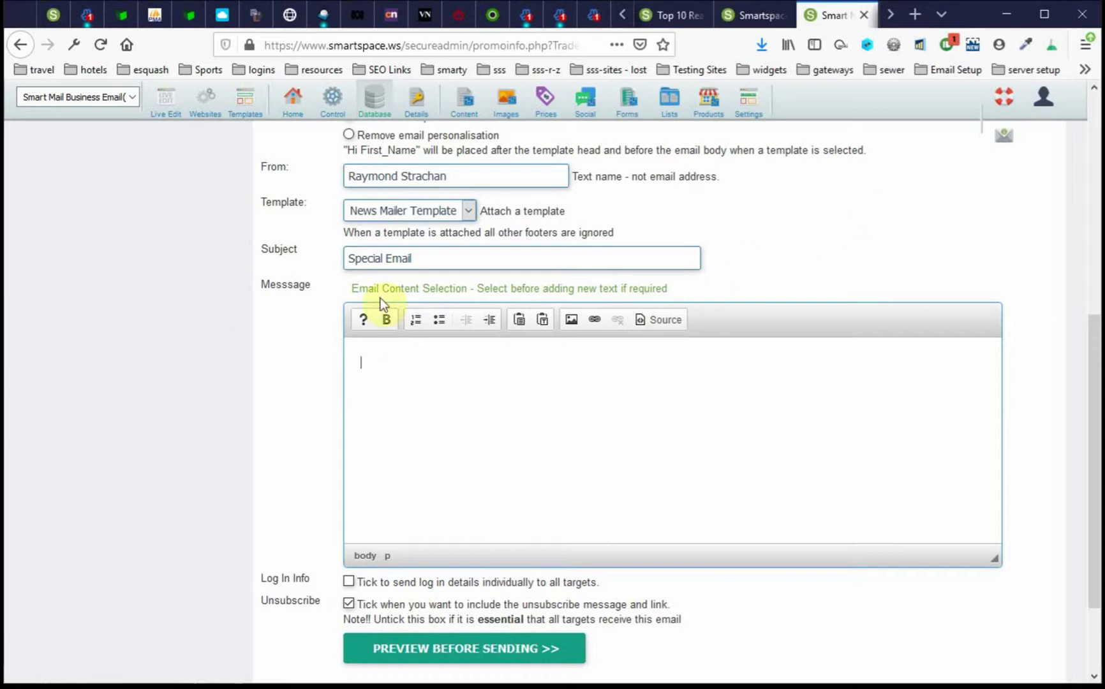
pyautogui.click(500, 291)
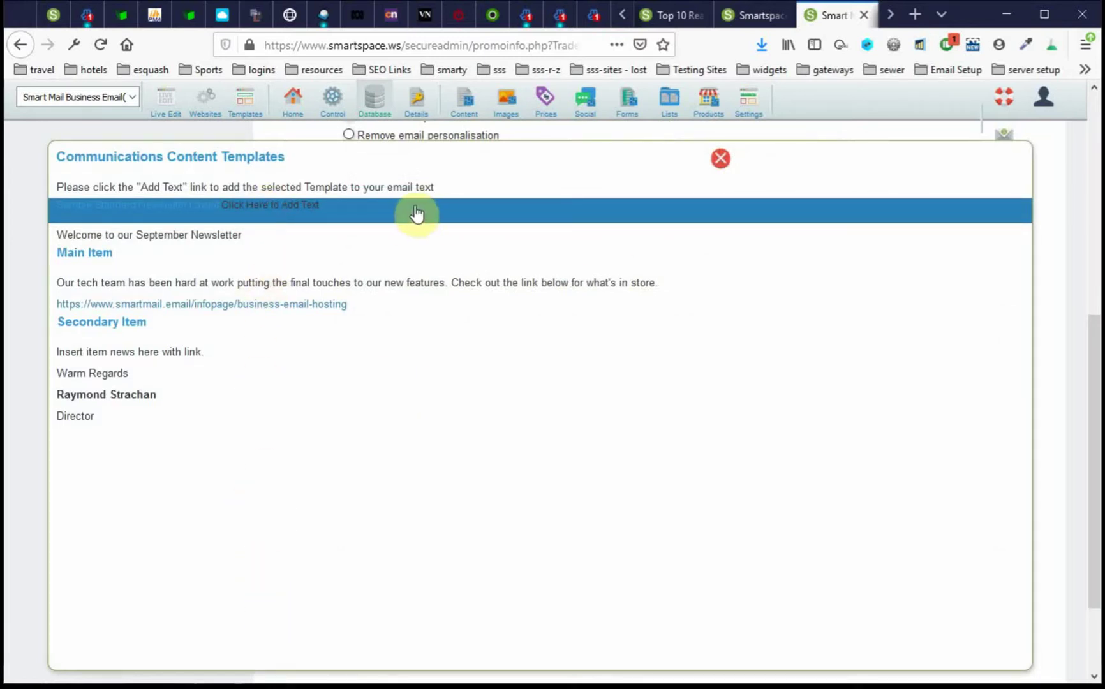
# - Insert the September newsletter template text, keeping News Mailer Template as the email template
pyautogui.click(260, 201)
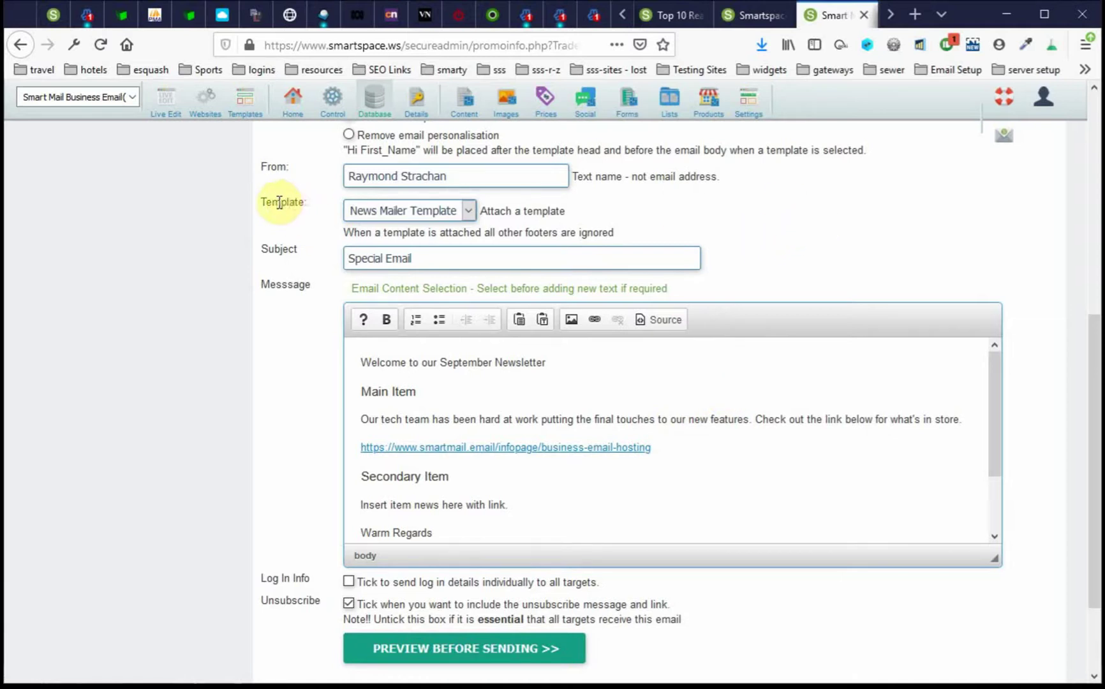
pyautogui.click(470, 212)
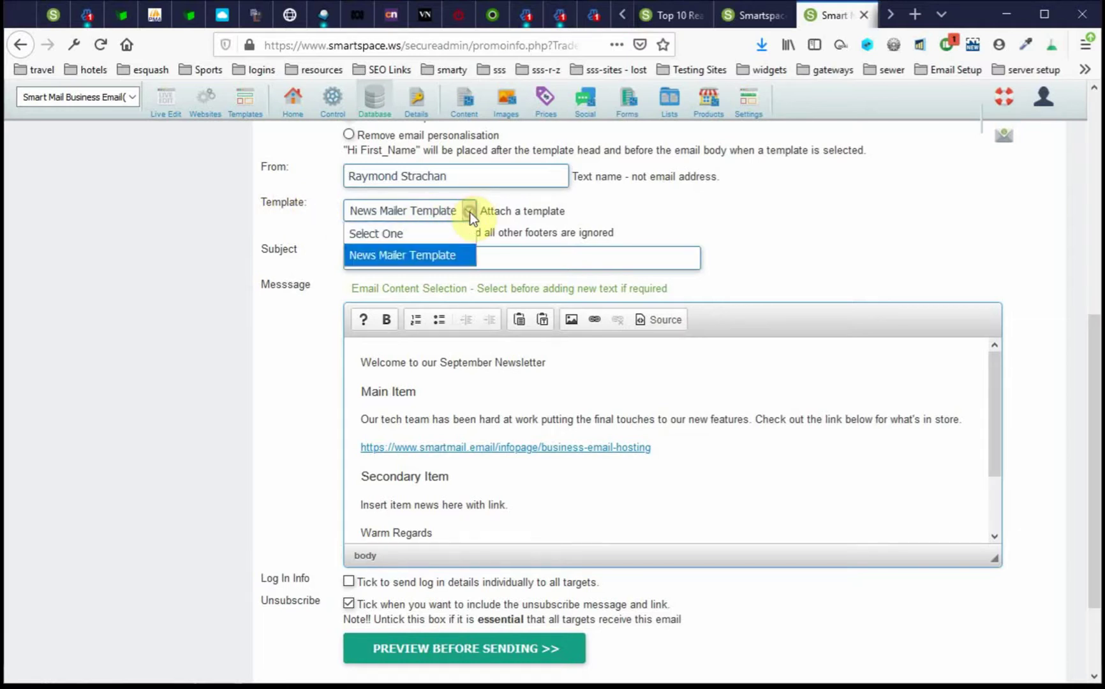
pyautogui.click(451, 253)
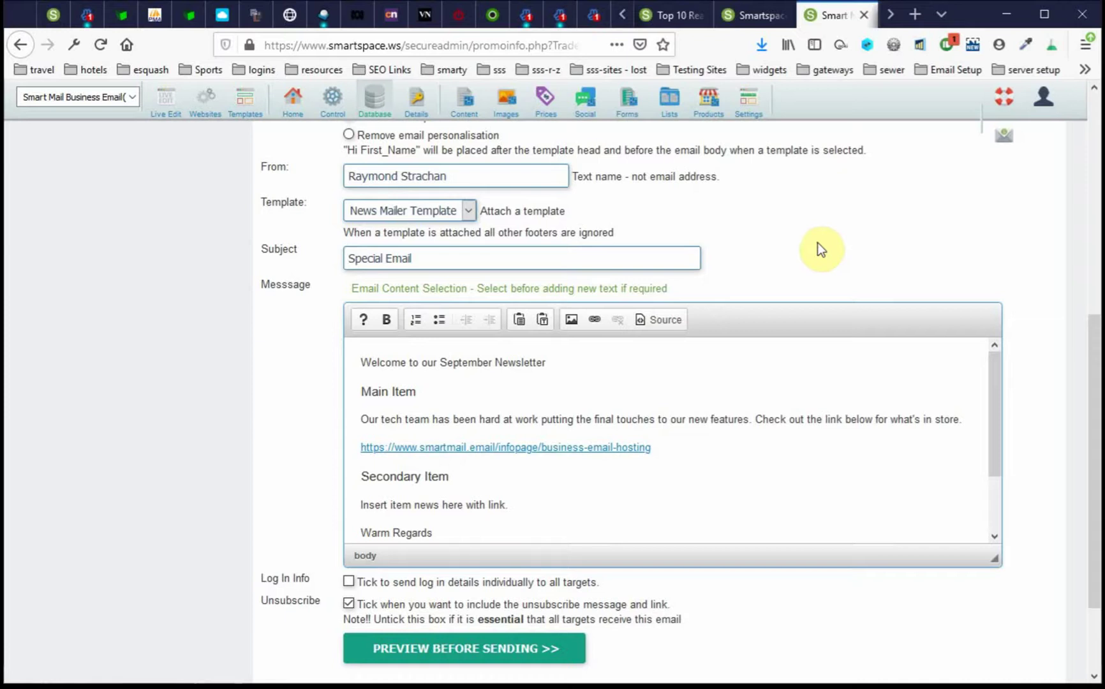
pyautogui.moveTo(421, 397); pyautogui.dragTo(363, 396)
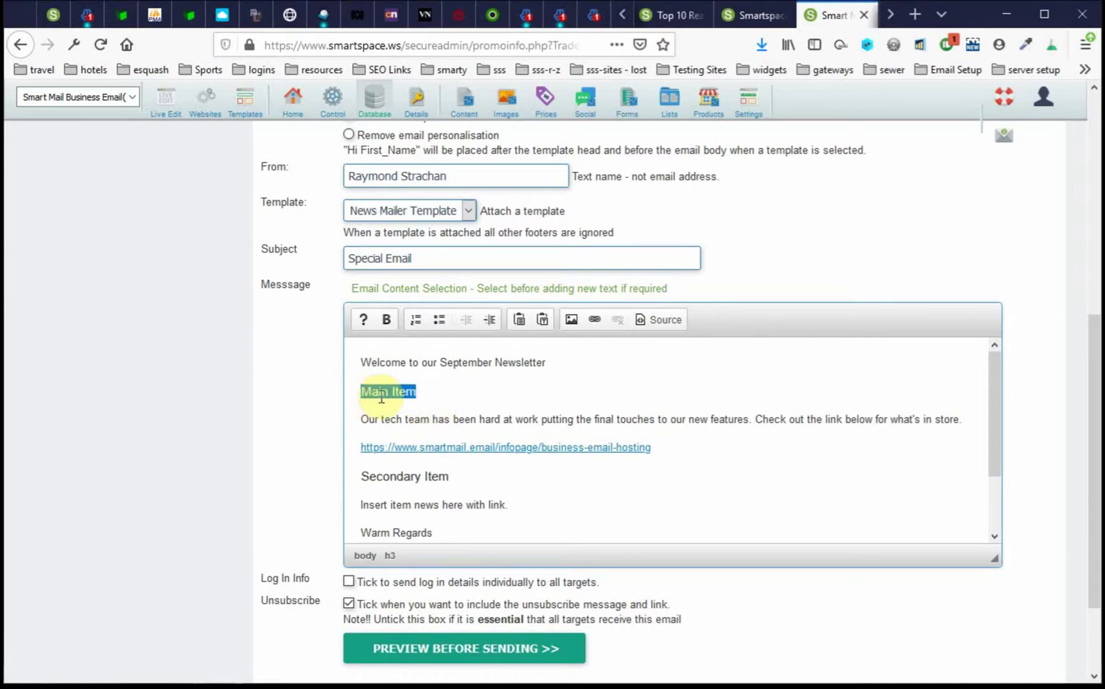
# - Replace the selected Main Item heading with 'News'
pyautogui.write('News')
pyautogui.scroll(3, 381, 397)
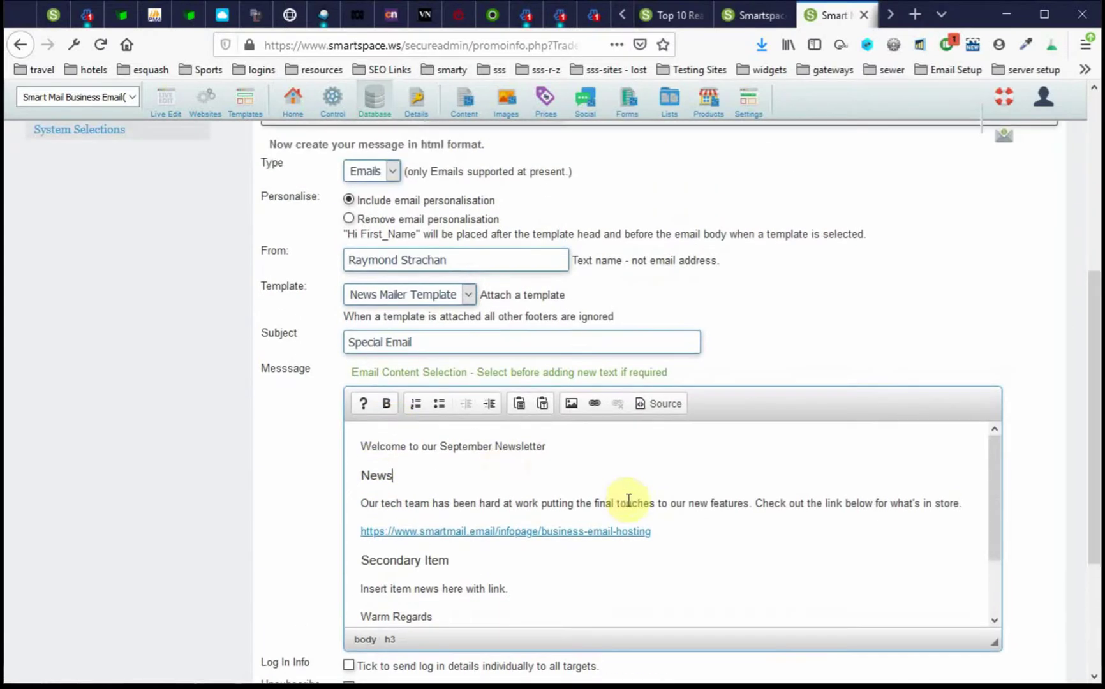
pyautogui.scroll(-5, 695, 481)
pyautogui.scroll(-1, 725, 387)
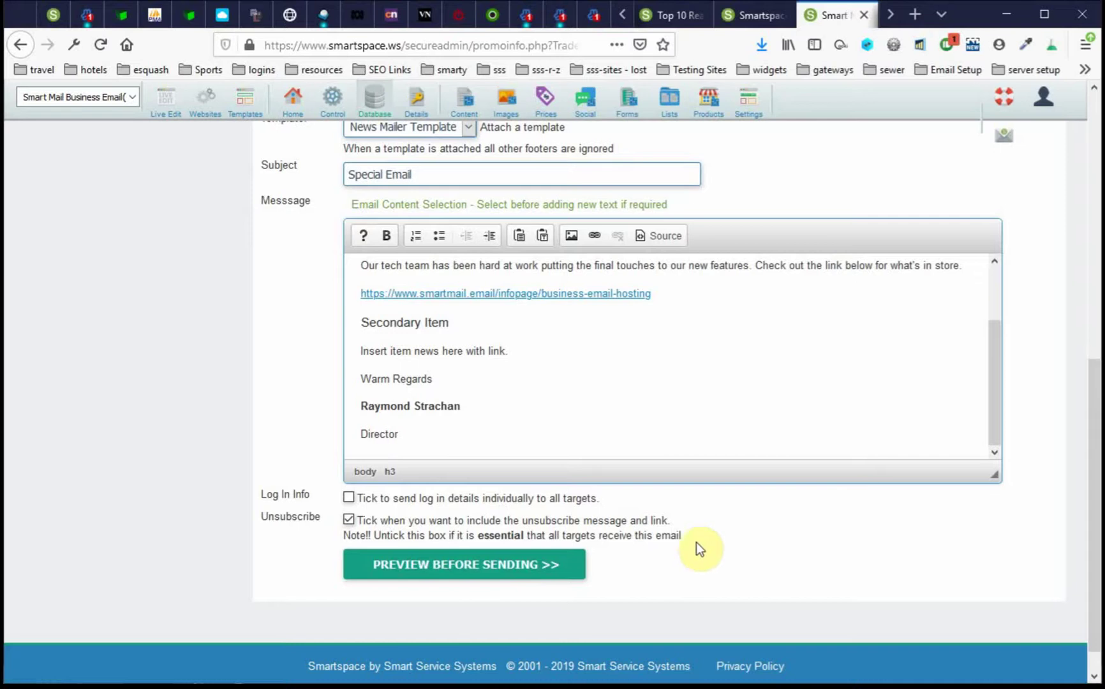
pyautogui.click(485, 568)
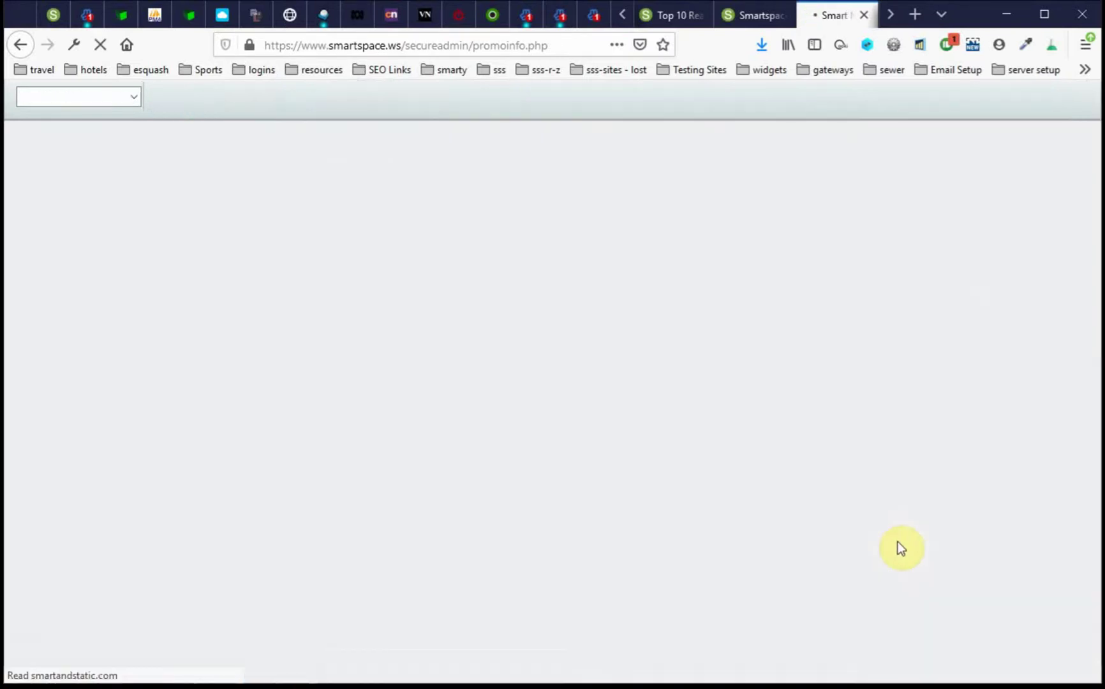
pyautogui.scroll(-6, 831, 409)
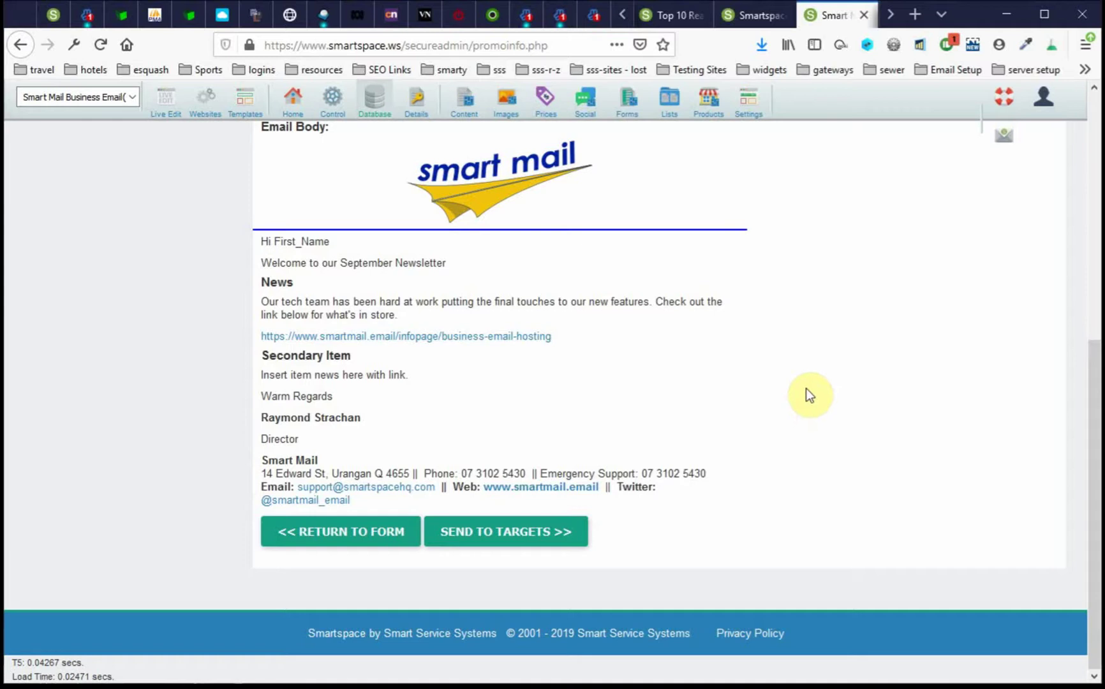
pyautogui.click(319, 535)
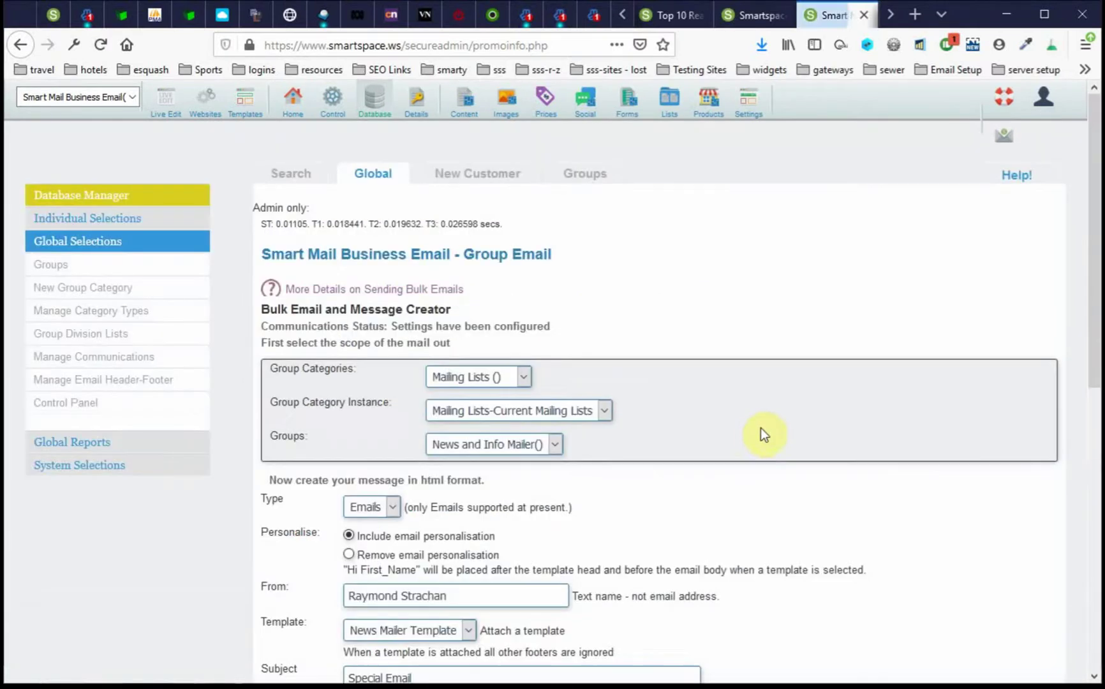
# - Add a blank line after the Director sign-off at the bottom of the message
pyautogui.scroll(-5, 797, 470)
pyautogui.scroll(-3, 797, 470)
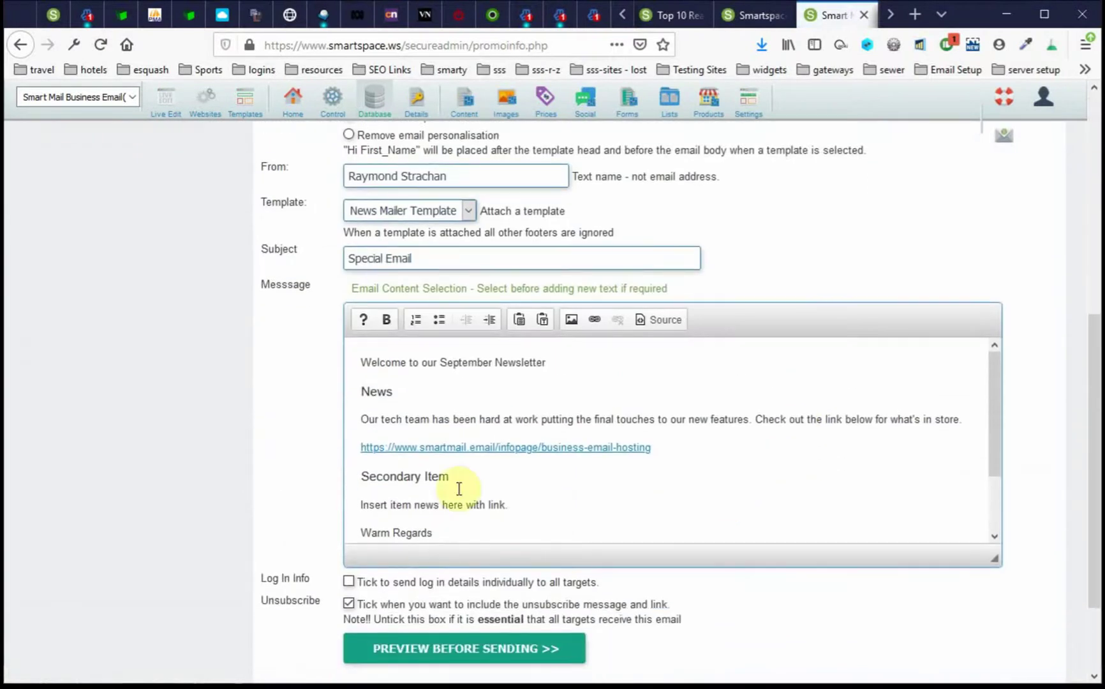
pyautogui.scroll(-4, 600, 486)
pyautogui.click(595, 518)
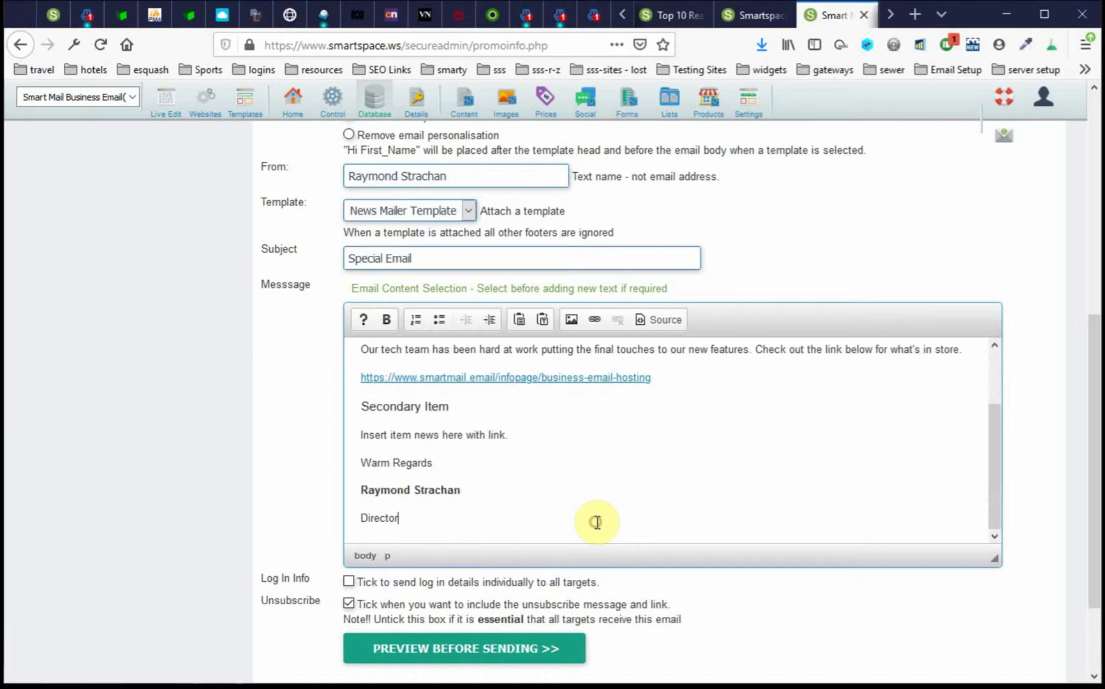
pyautogui.press('Return')
pyautogui.press('Return')
# - Insert a ':::hello:::' line below the Welcome to our September Newsletter heading
pyautogui.scroll(4, 607, 515)
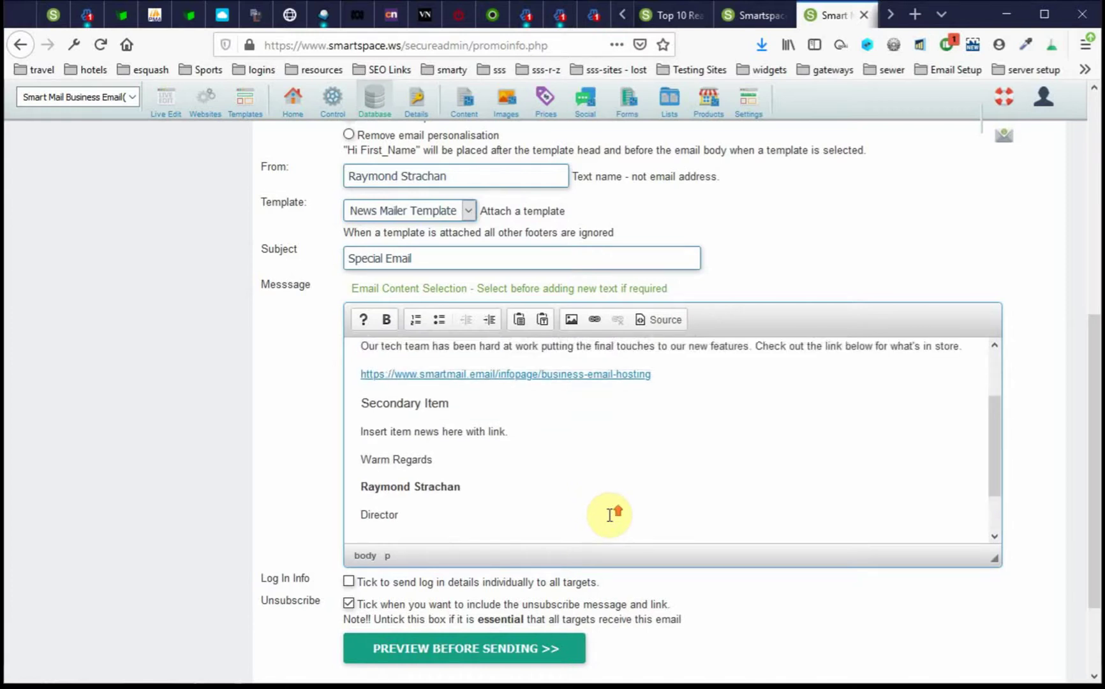
pyautogui.click(598, 365)
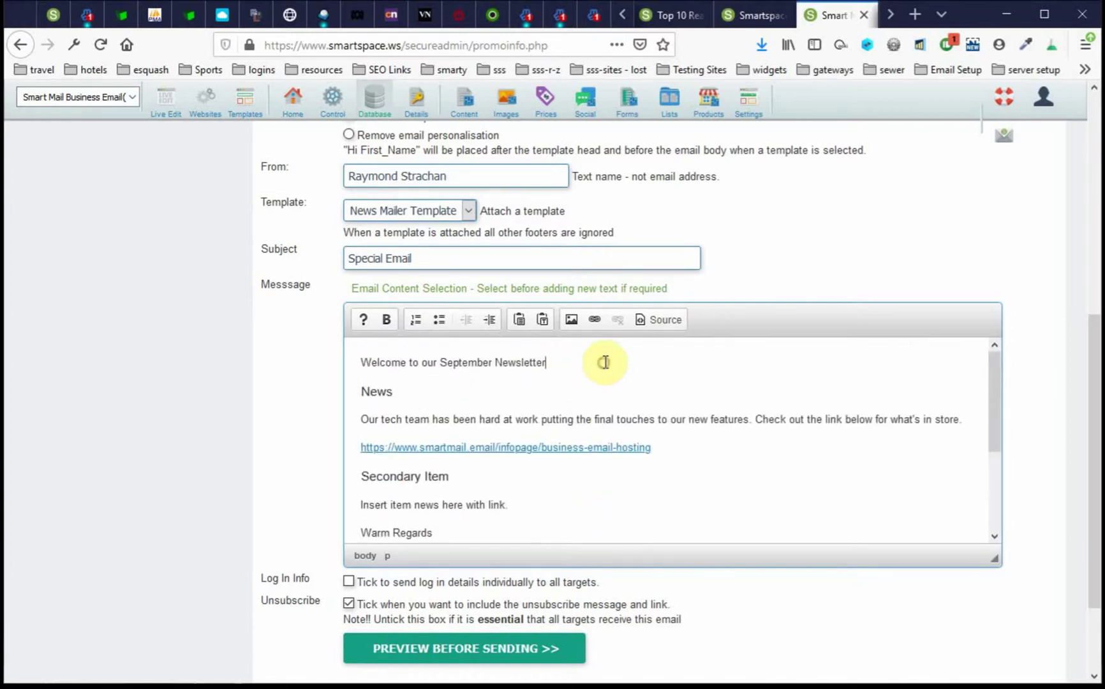
pyautogui.press('Return')
pyautogui.write(':::')
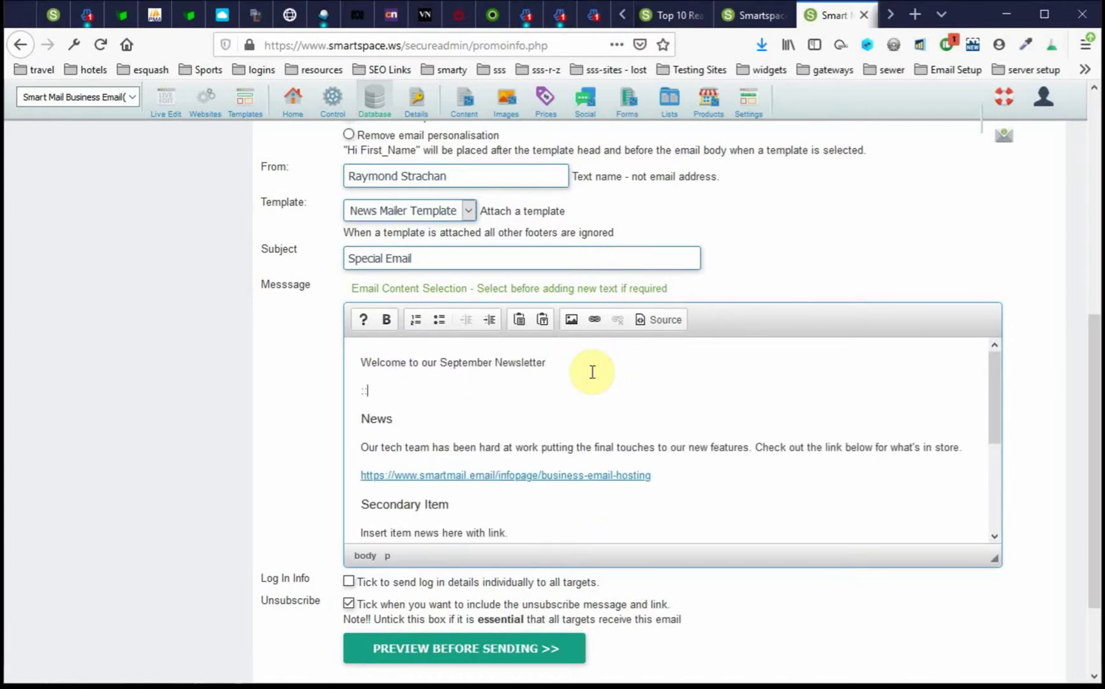
pyautogui.write('hello:::')
pyautogui.scroll(-2, 651, 409)
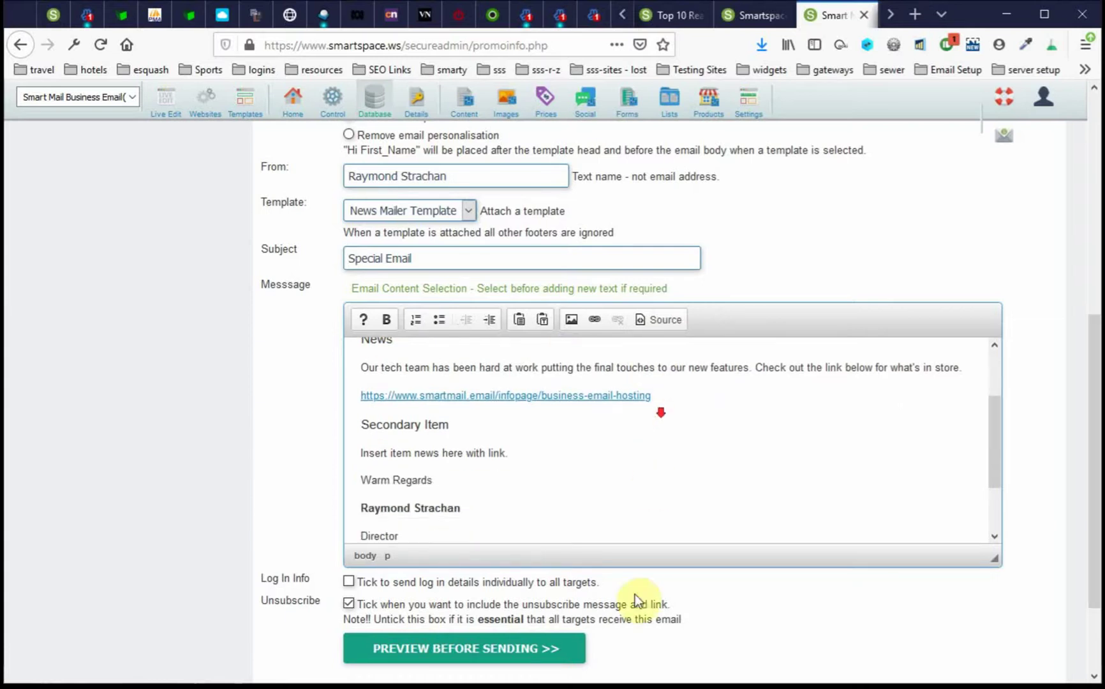
# - Preview the newsletter showing 'Hi First Name', then bring up the business-email-hosting link's context menu
pyautogui.click(449, 648)
pyautogui.scroll(-5, 860, 321)
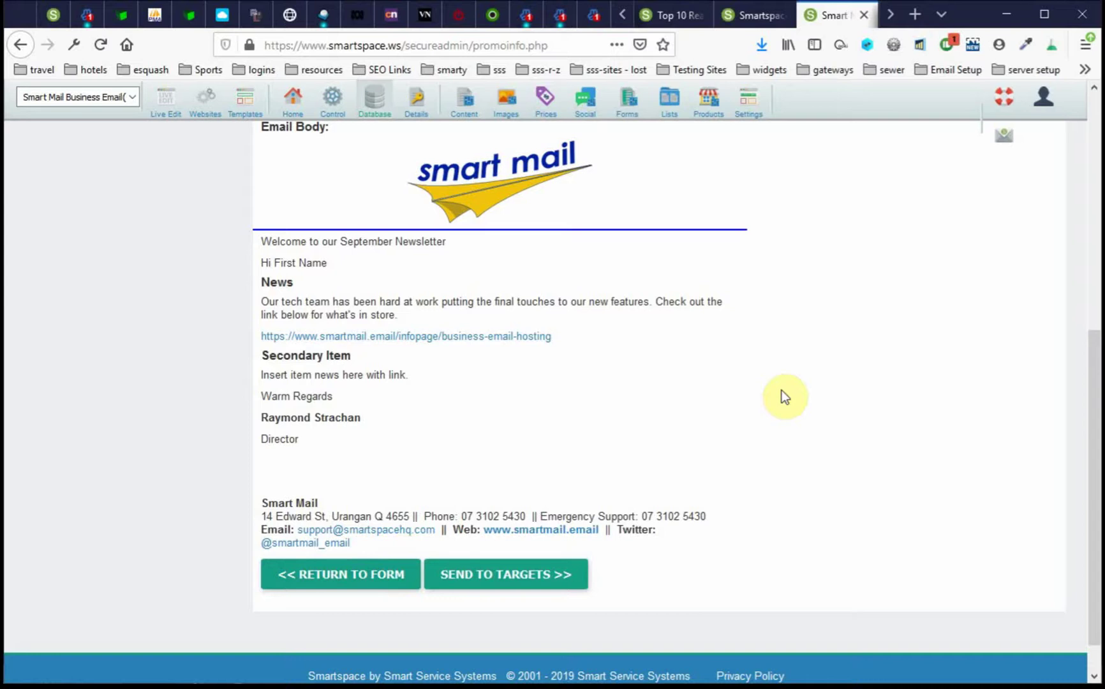
pyautogui.rightClick(397, 338)
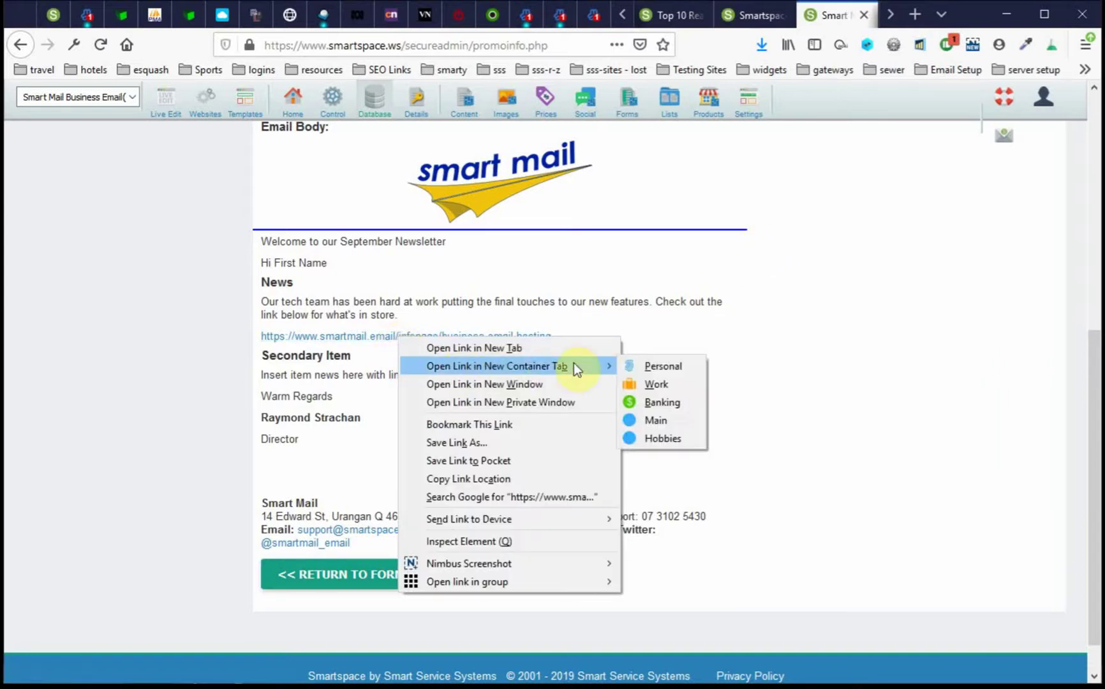
pyautogui.click(462, 349)
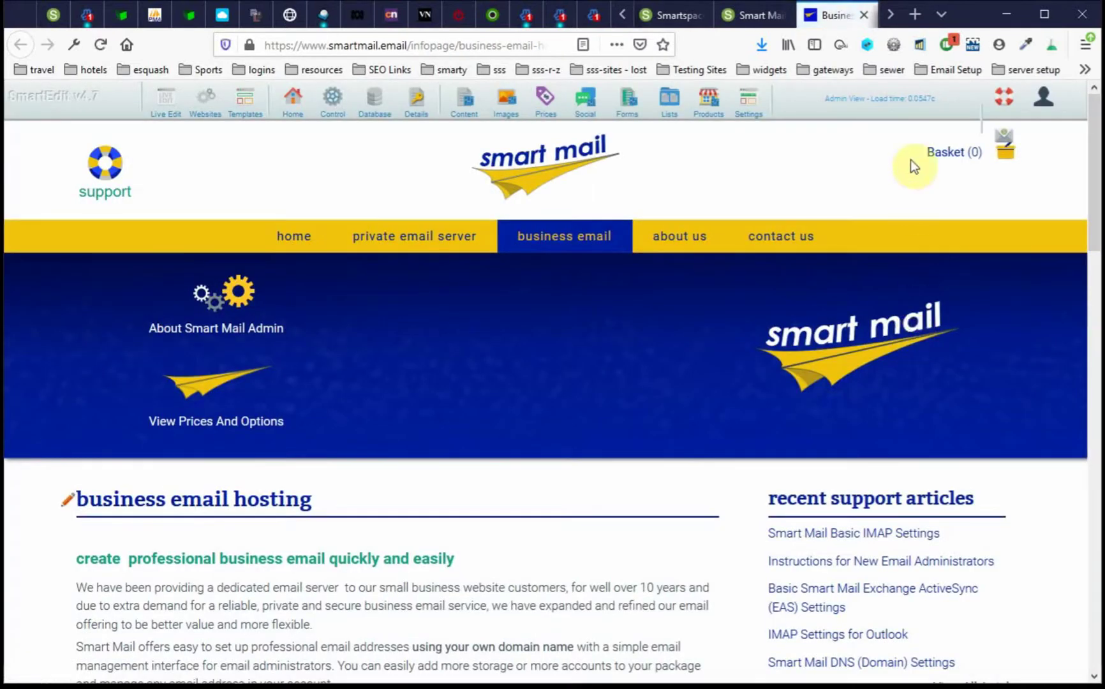
pyautogui.click(863, 14)
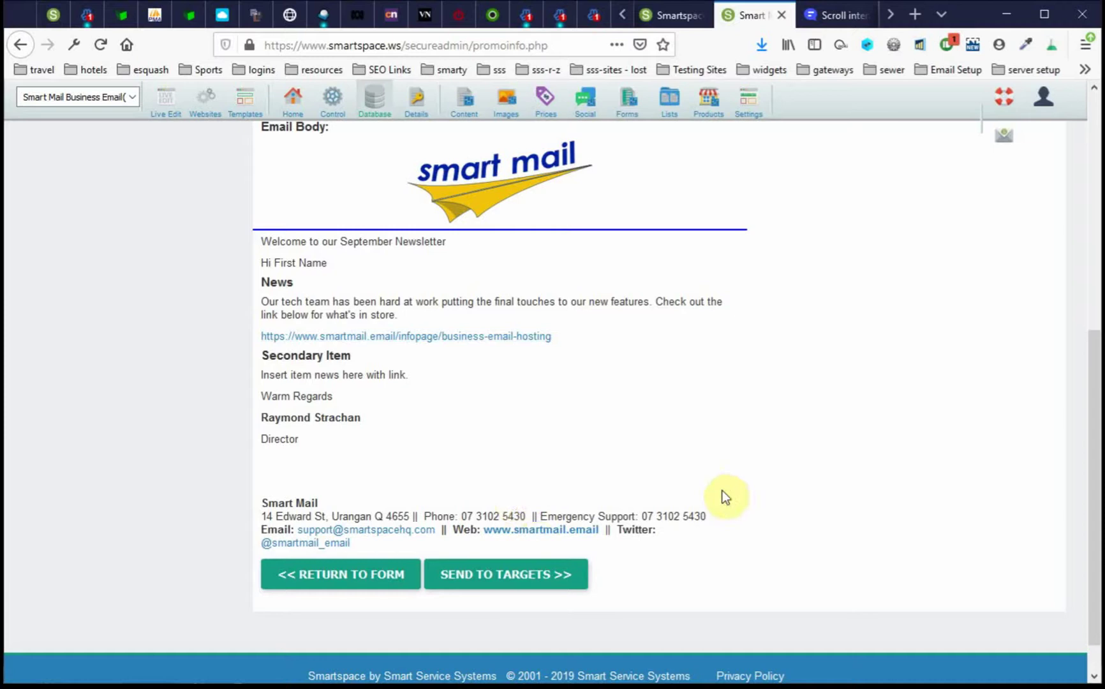
# - Send the Special Email to targets, view its 2 stored records, then show the 161-email Group Email list
pyautogui.click(508, 576)
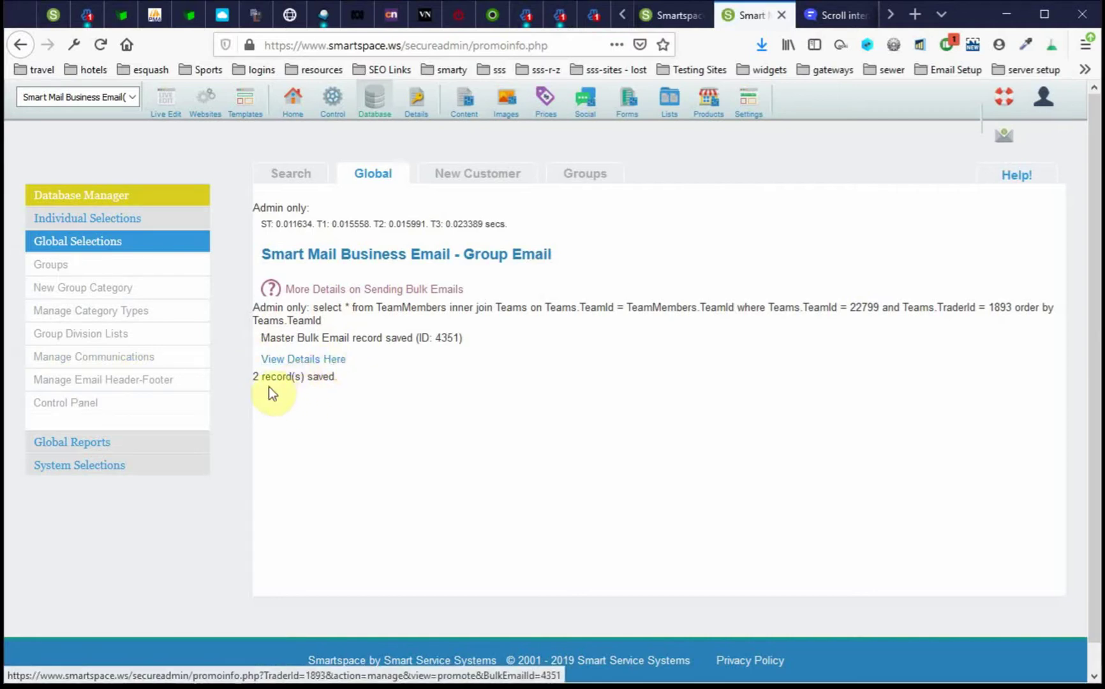
pyautogui.click(310, 359)
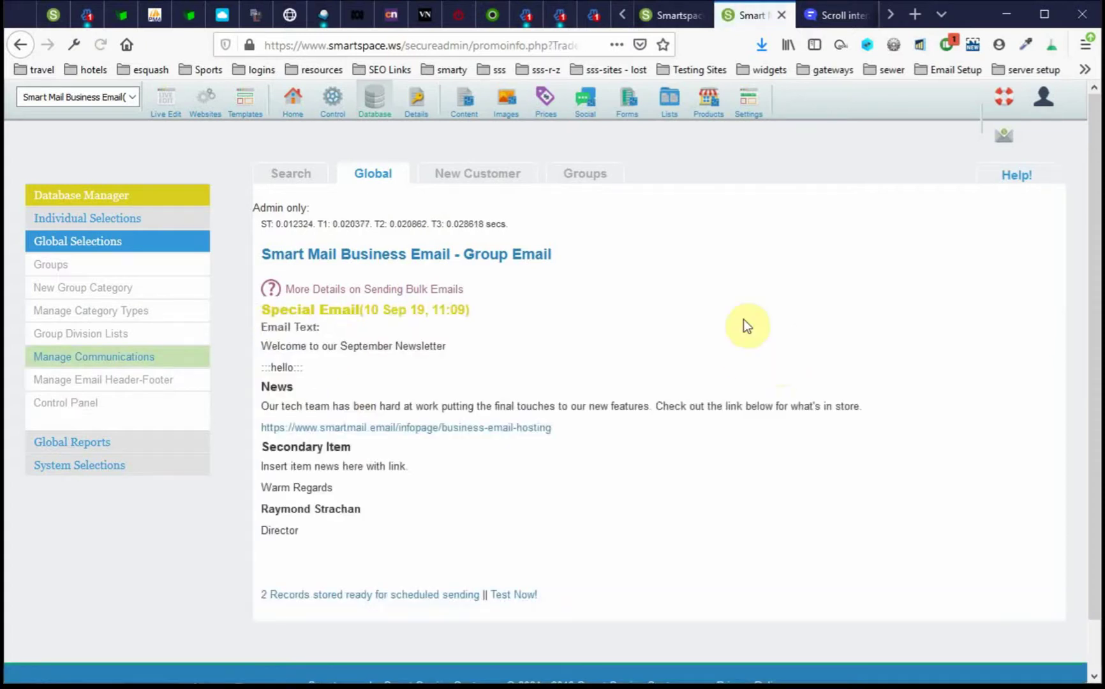
pyautogui.scroll(-2, 694, 263)
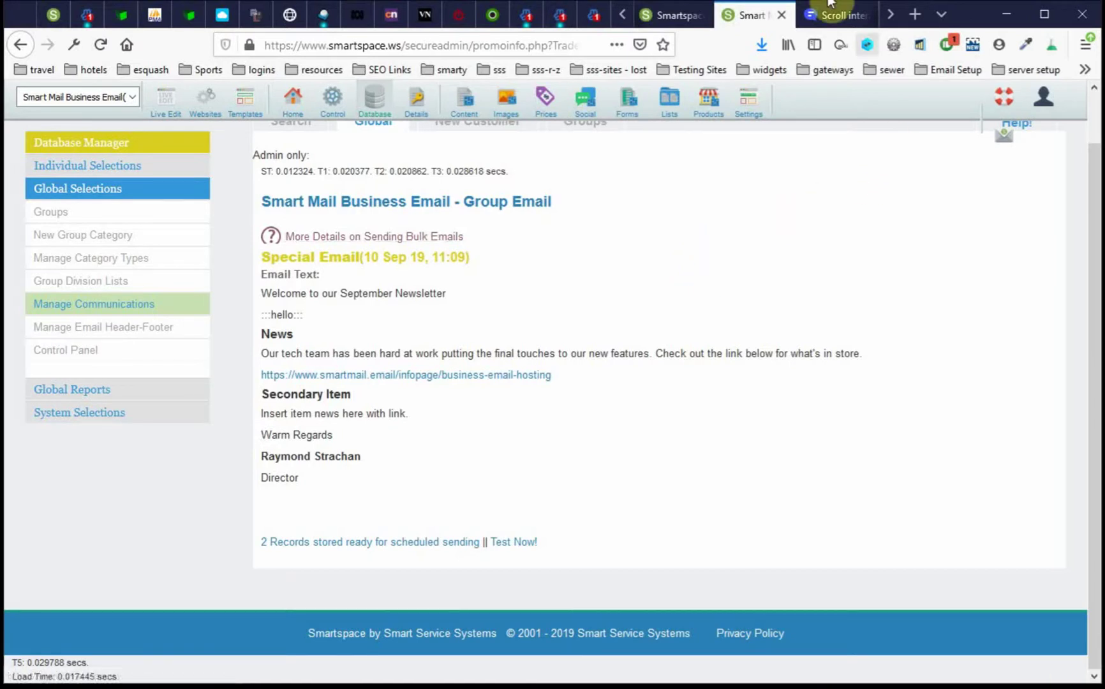
pyautogui.click(675, 20)
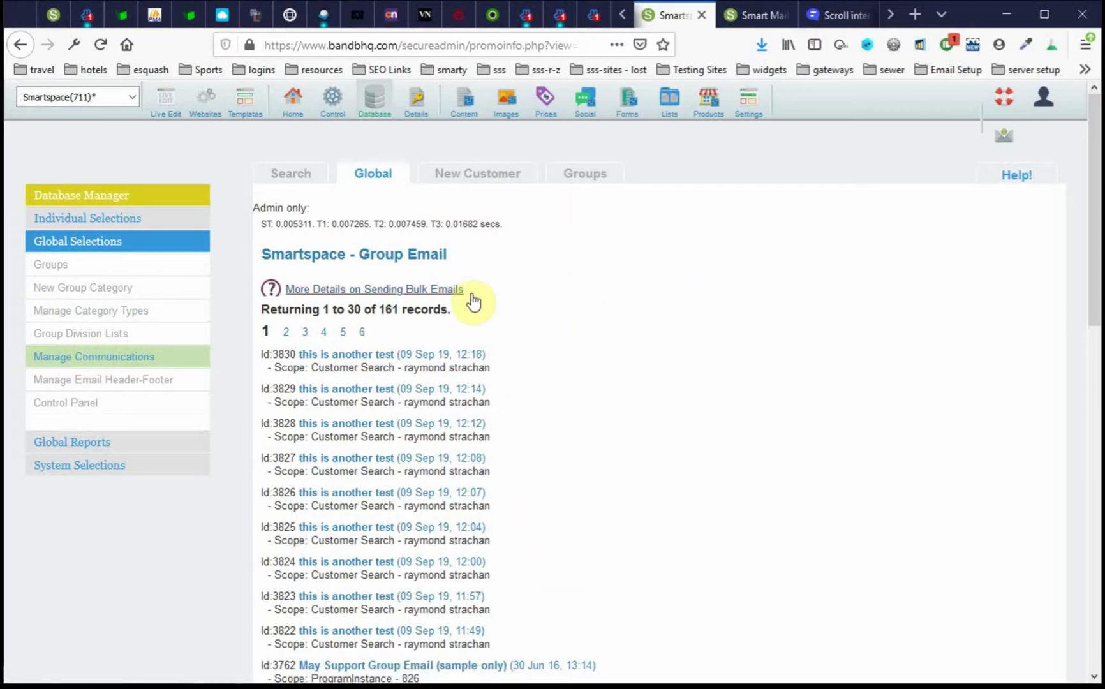
# - Review the first 'this is another test' email's stats (1 sent, 3 unsubscribed), expanding then collapsing its Email Text
pyautogui.click(376, 359)
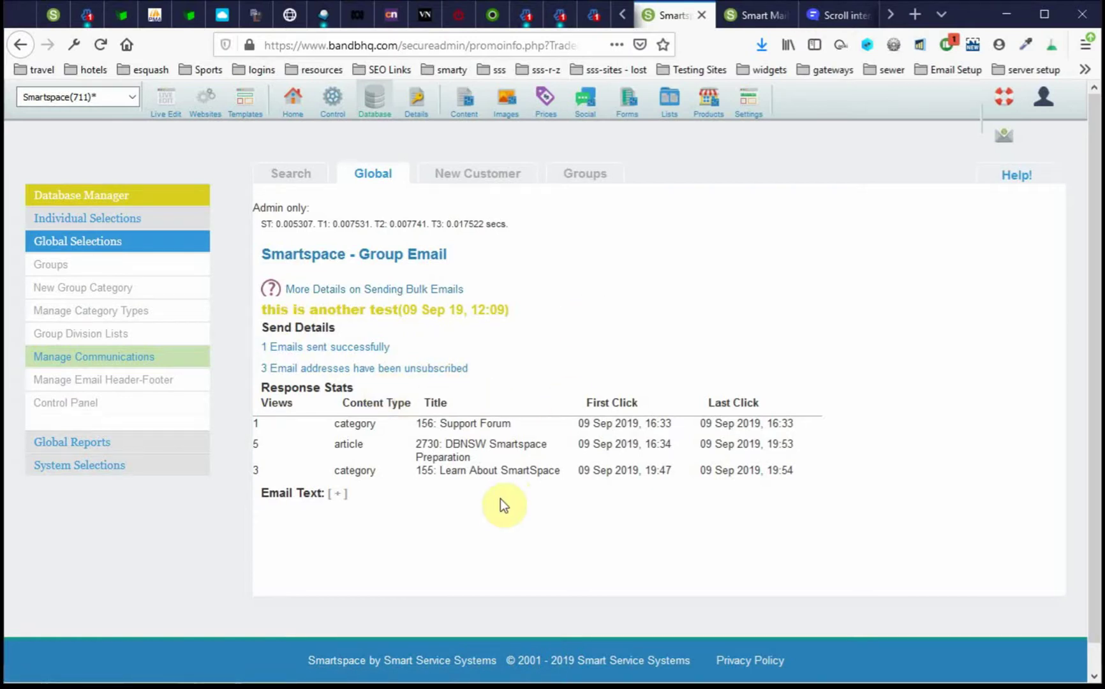
pyautogui.scroll(-1, 496, 501)
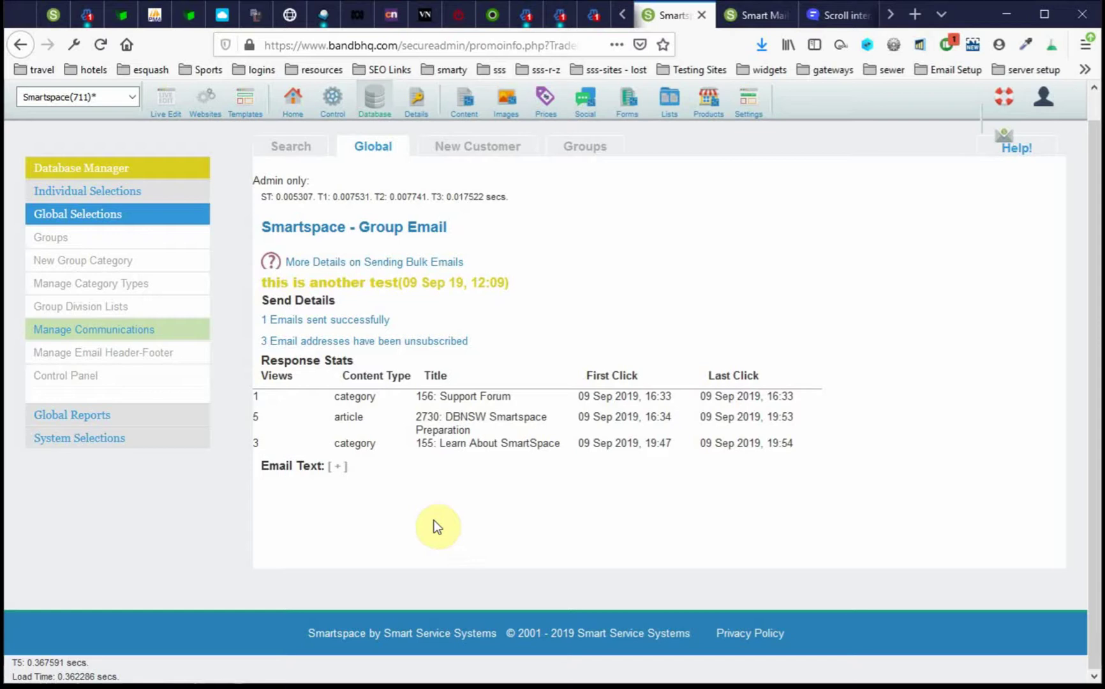
pyautogui.click(336, 474)
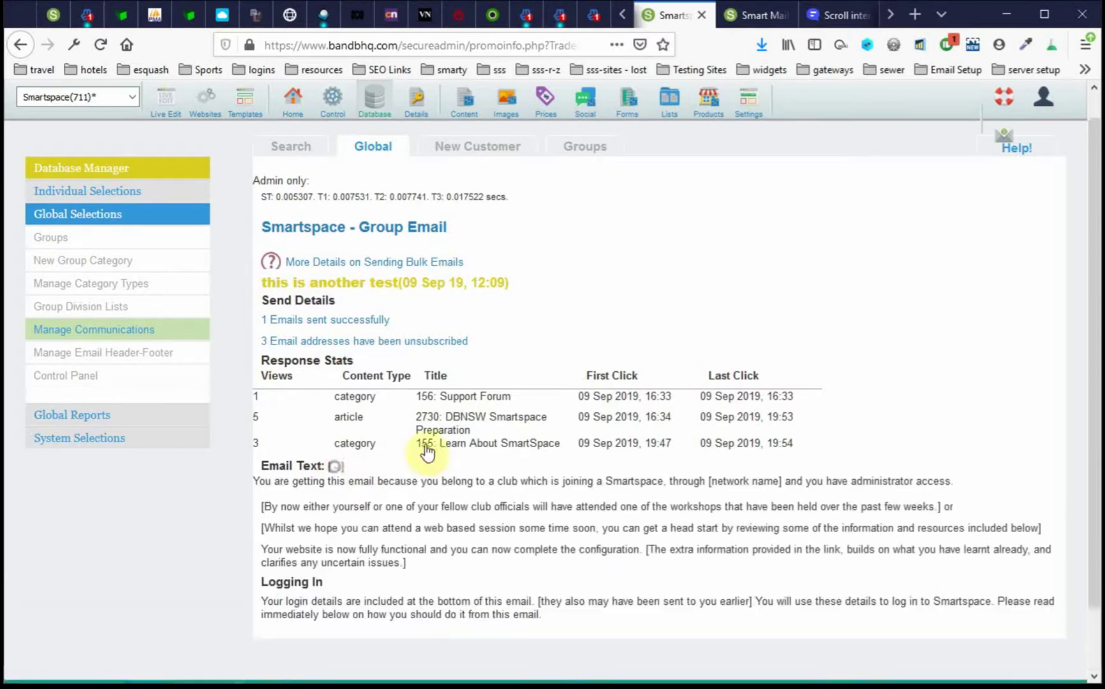
pyautogui.scroll(-7, 598, 338)
pyautogui.scroll(5, 599, 337)
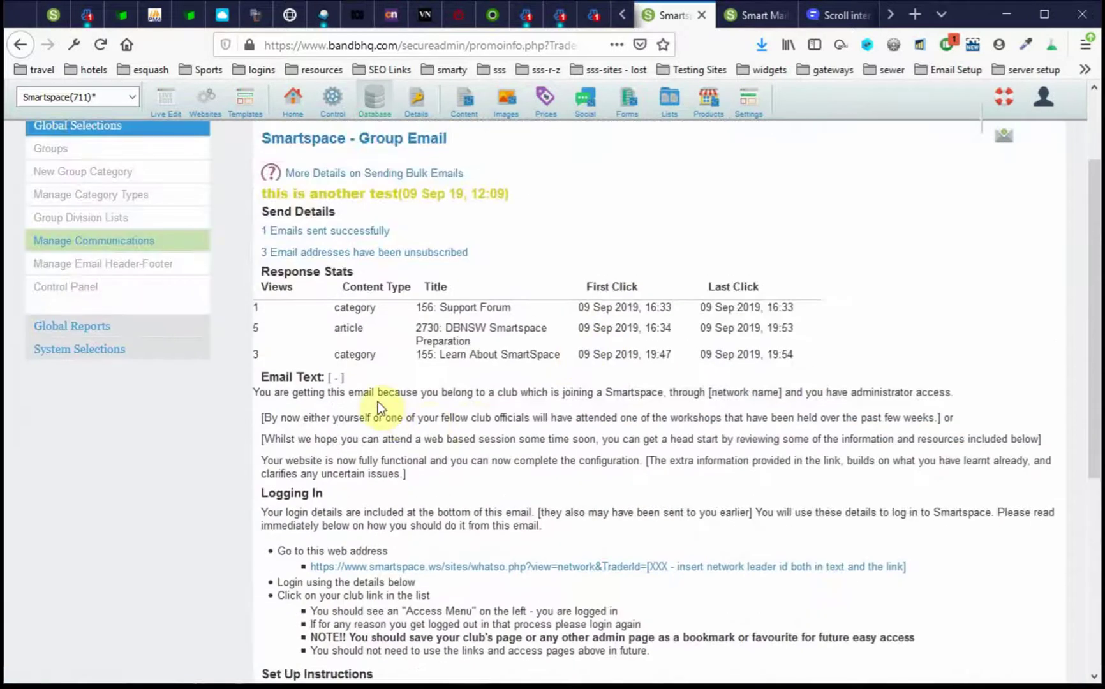
pyautogui.click(337, 371)
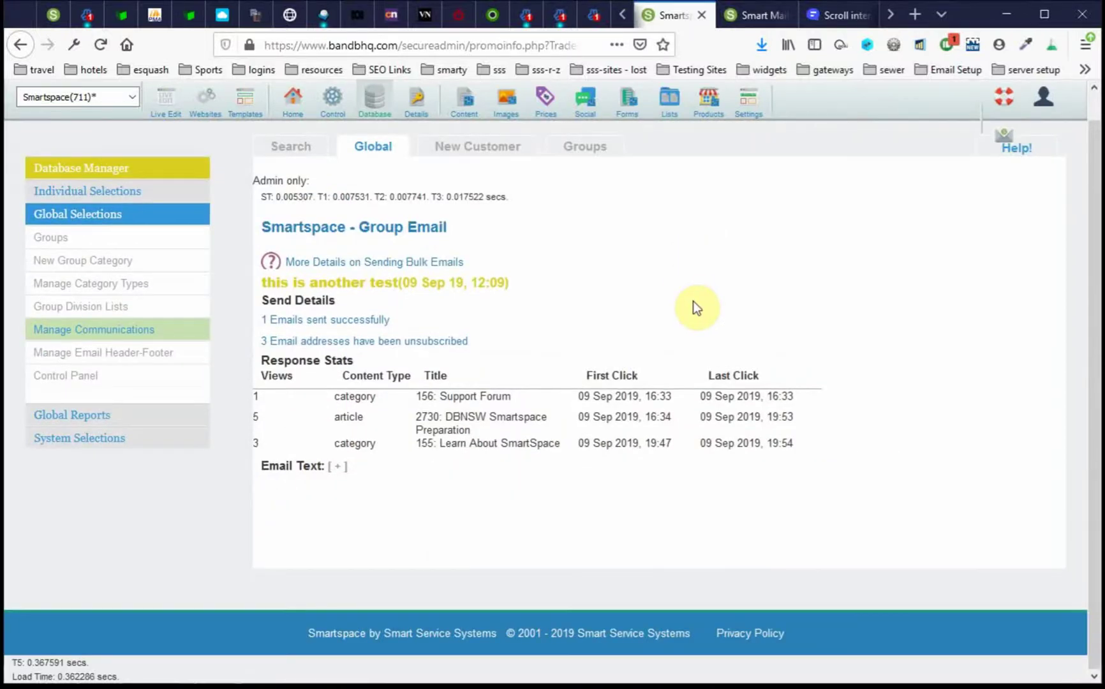